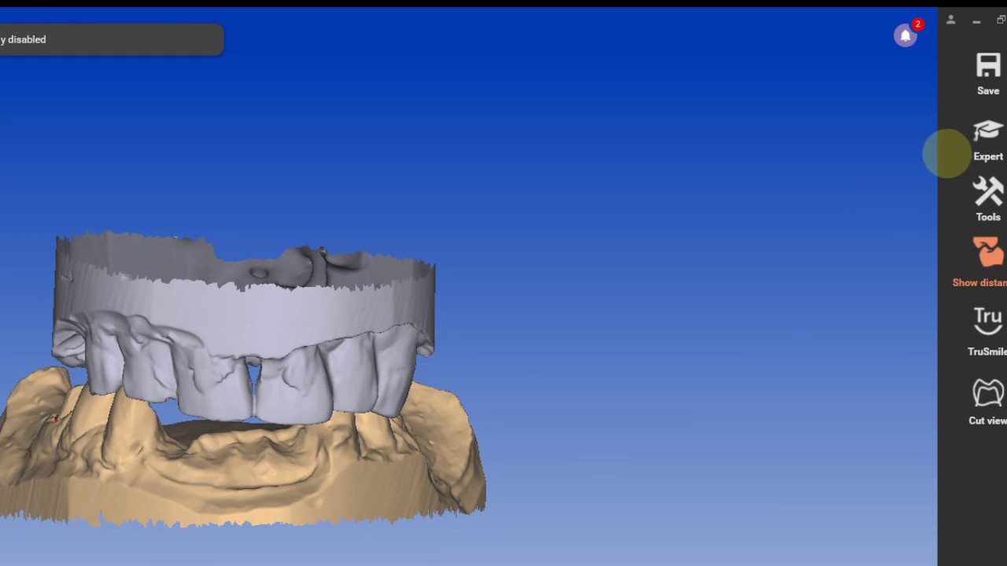
Switch from wizard to expert mode and open the list of tools
left_click(979, 138)
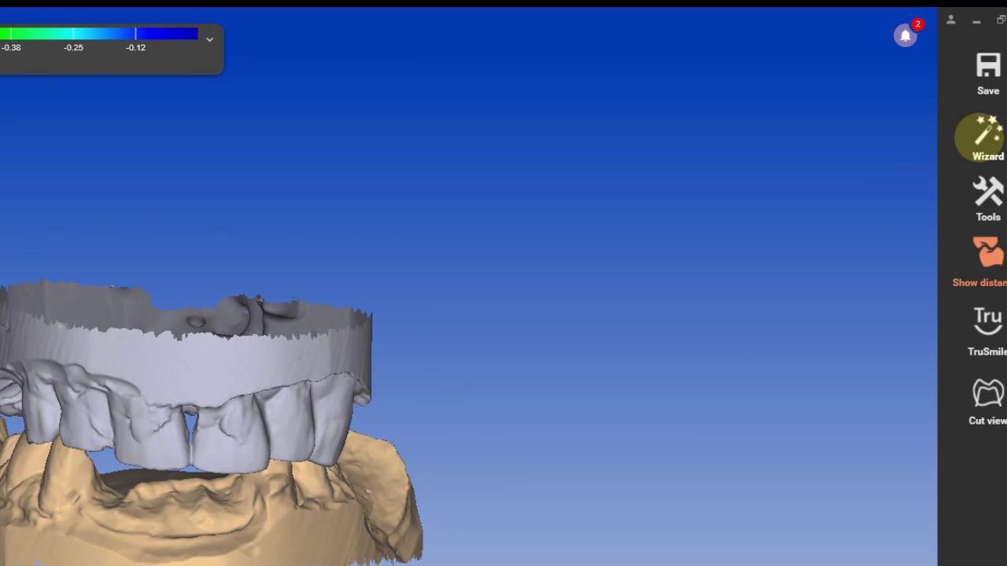
left_click(986, 195)
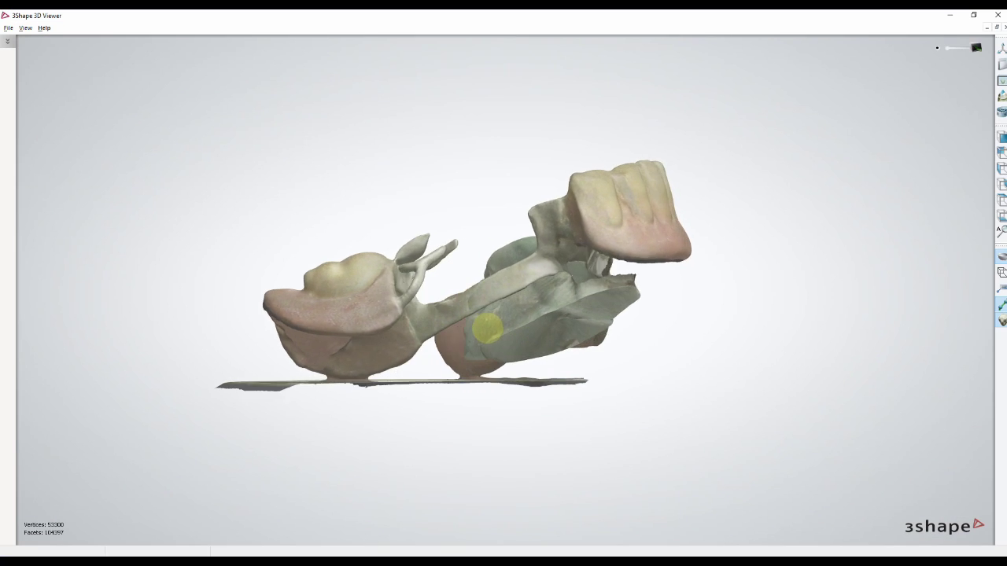
Switch to 3Shape 3D Viewer and examine the denture scan's front teeth, clasps and saddles from several sides
right_click_drag(488, 329, 426, 329)
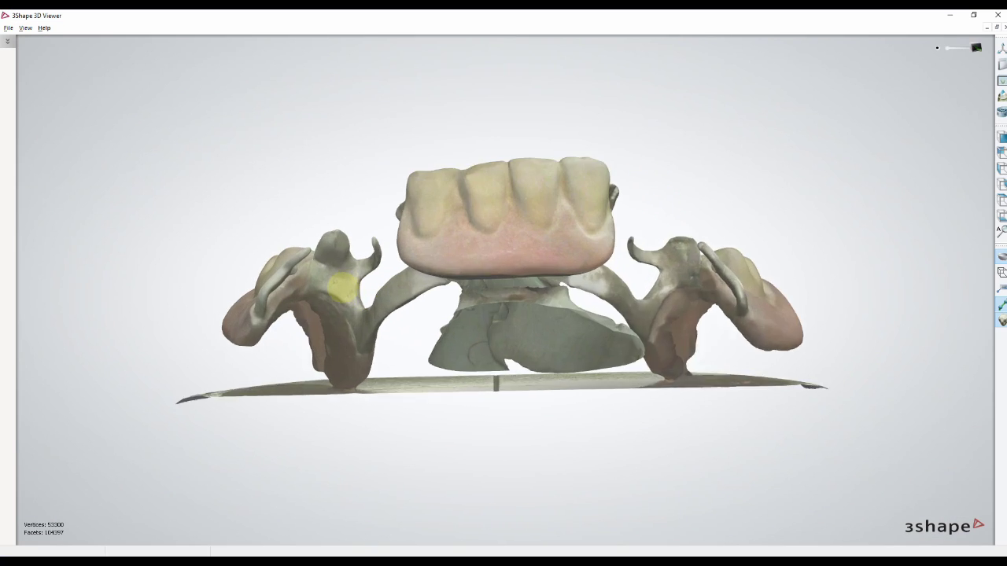
scroll(343, 284, "up", 6)
right_click_drag(489, 306, 681, 310)
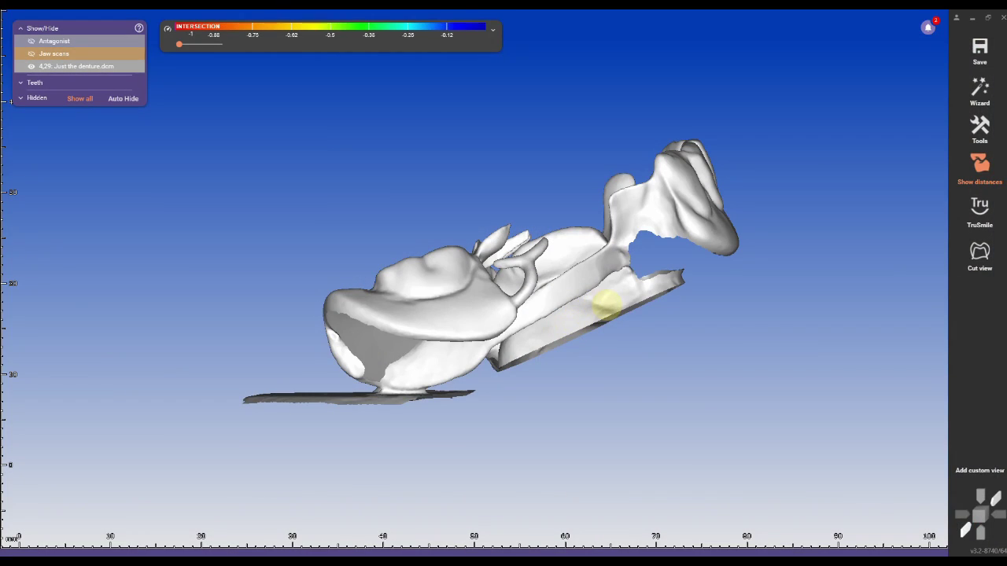
Back in exocad, show the jaw scans and load PrePreparationScan.dcm as a generic visualization mesh for both jaws
right_click_drag(606, 305, 607, 279)
left_click(32, 53)
mouse_move(699, 214)
right_mouse_down()
mouse_move(703, 229)
mouse_move(699, 212)
right_mouse_up()
left_click(980, 126)
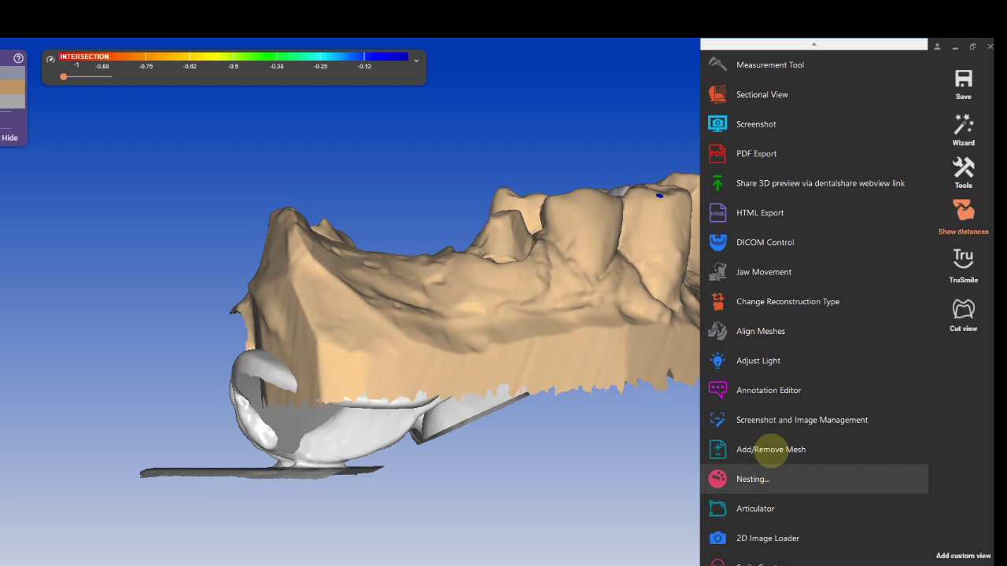
left_click(771, 449)
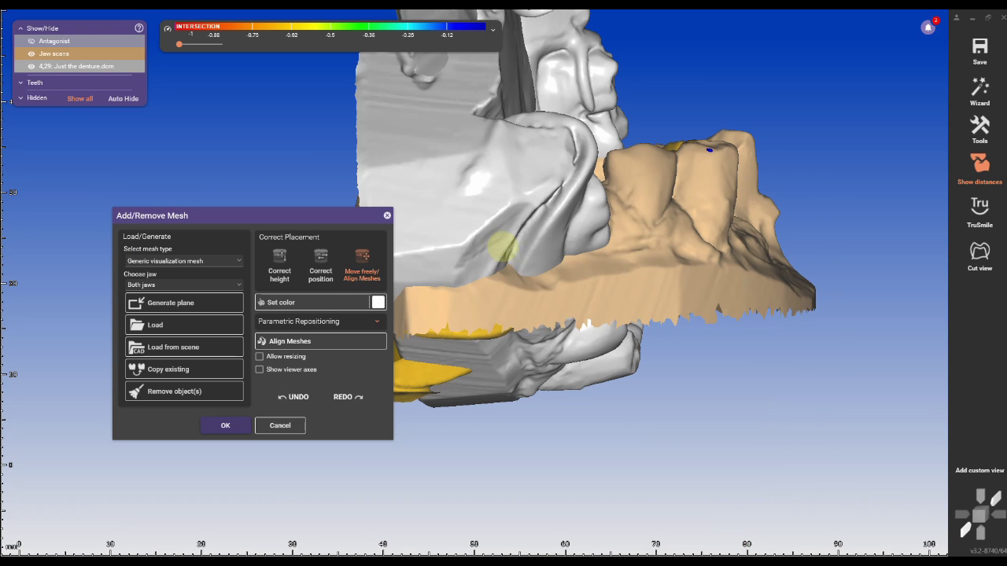
left_click(504, 267)
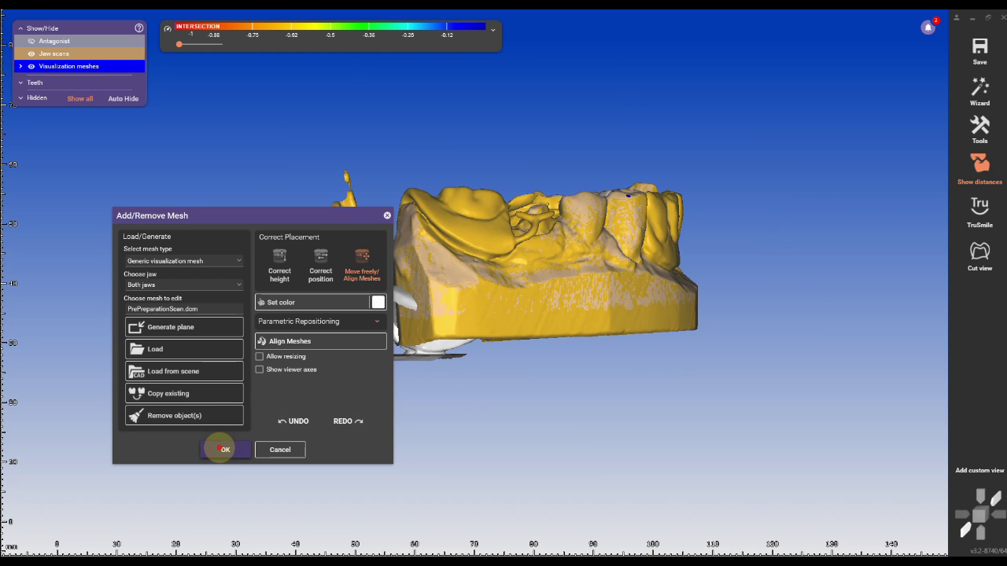
left_click(222, 448)
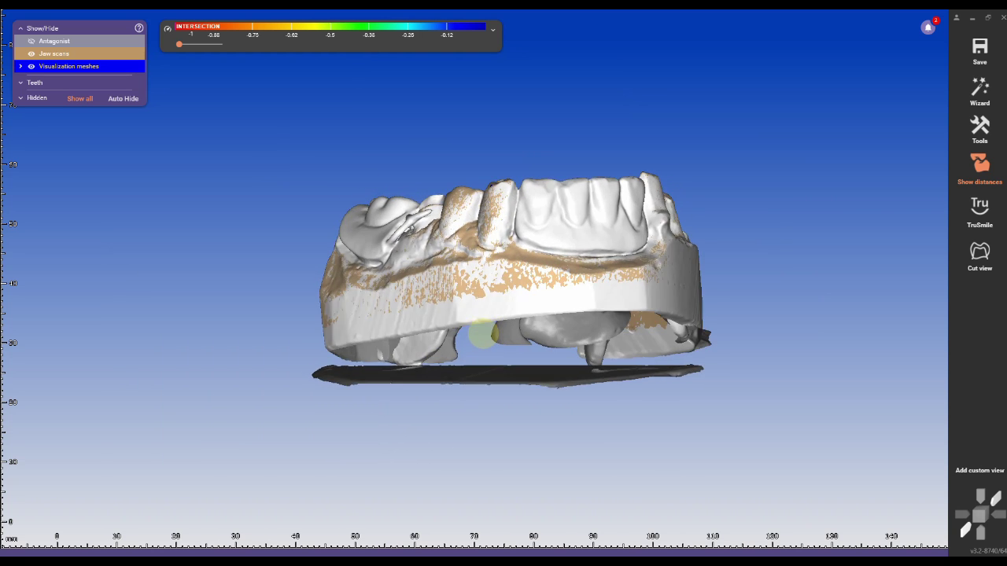
Start Align Meshes with the denture as floating mesh and PrePreparationScan as fixed mesh, marking a first matching point pair on the posterior teeth
right_click_drag(483, 333, 494, 323)
scroll(502, 286, "up", 3)
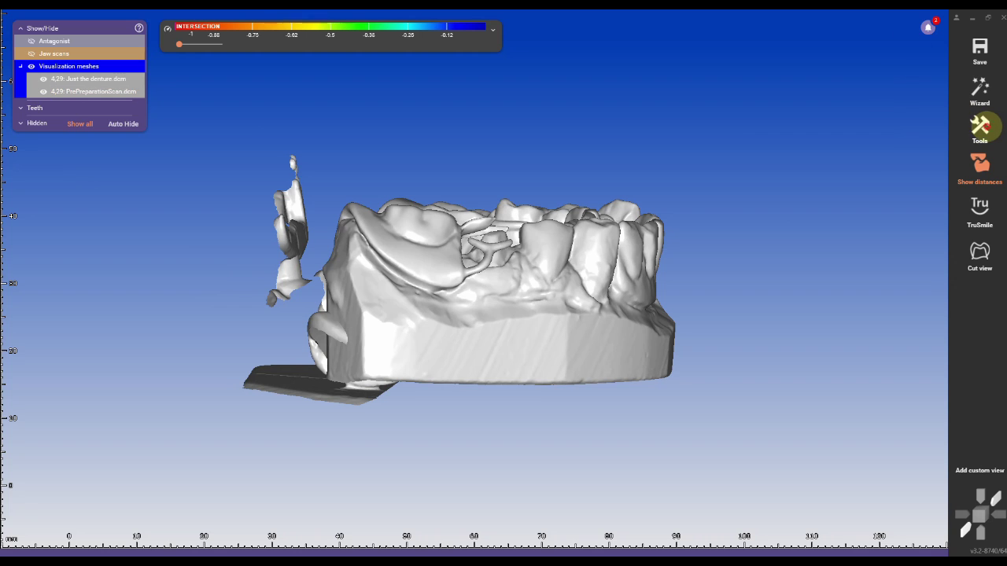
left_click(981, 126)
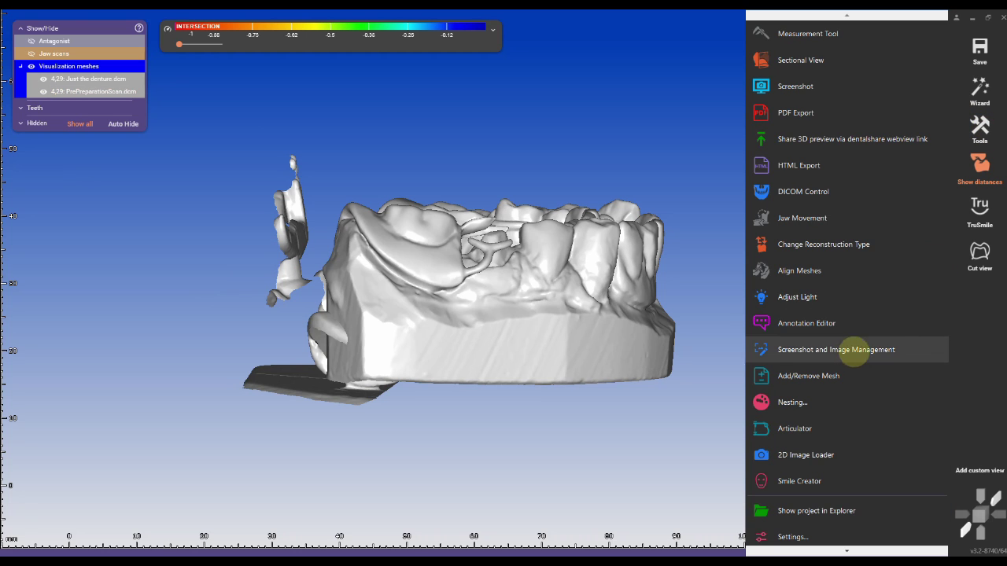
left_click(799, 270)
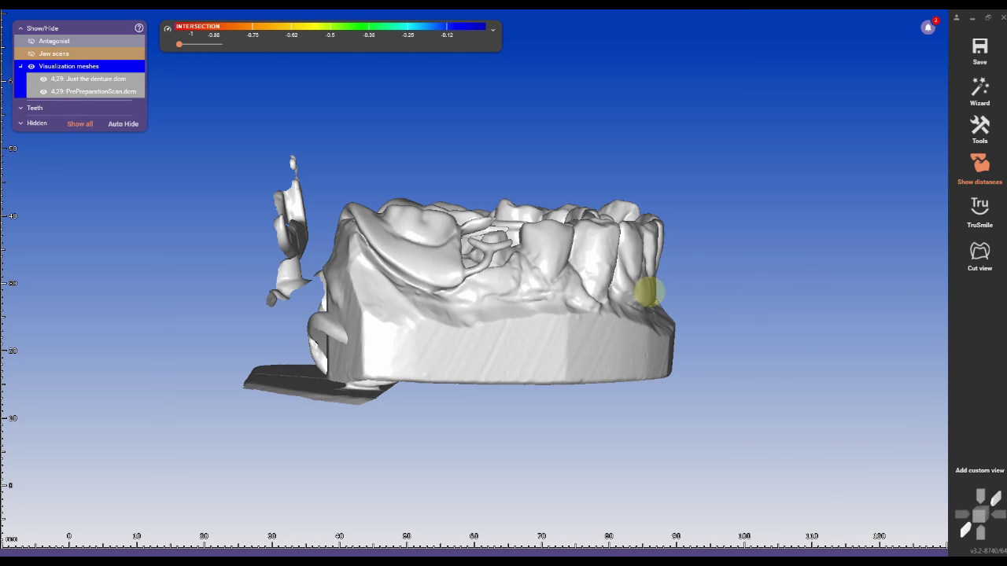
right_click_drag(297, 263, 346, 338)
left_click(432, 342)
left_click(484, 112)
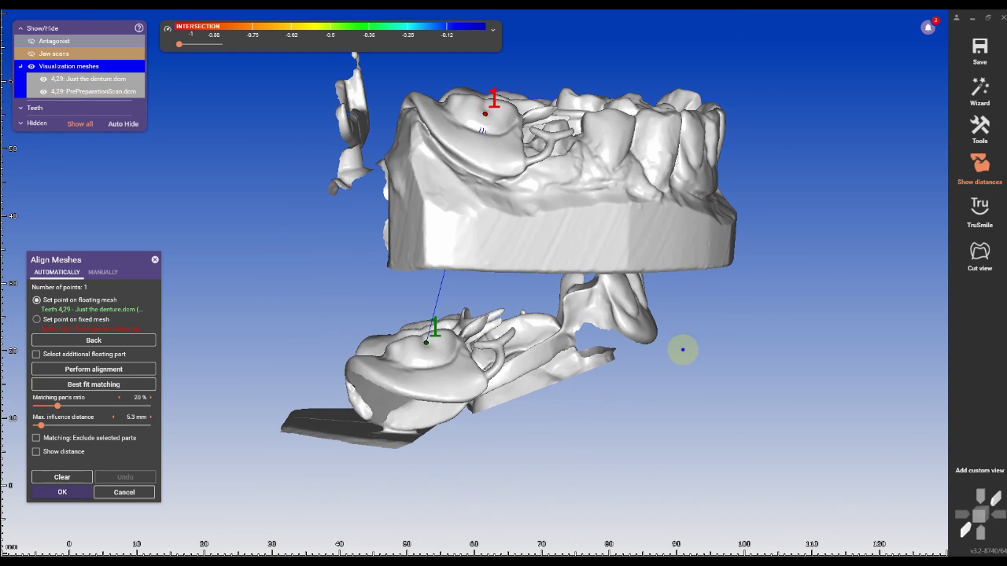
Mark two more matching point pairs, on the front teeth and on the opposite posterior denture teeth
right_click_drag(683, 348, 567, 339)
left_click(665, 297)
left_click(661, 149)
right_click_drag(826, 303, 630, 361)
left_click(625, 364)
left_click(549, 140)
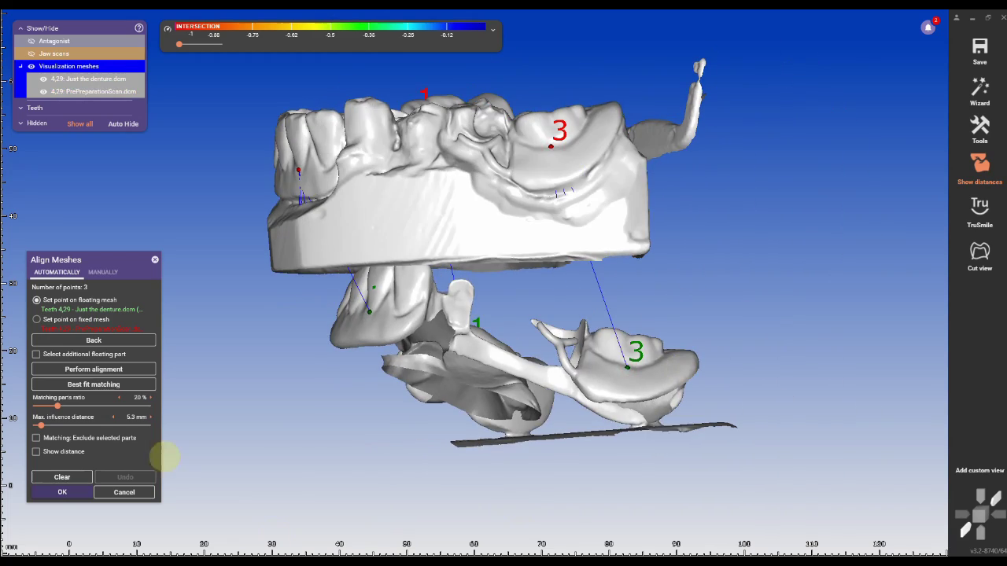
Align the denture to the pre-preparation scan by the three point pairs, refine with best fit matching, check the distances and accept
left_click(88, 370)
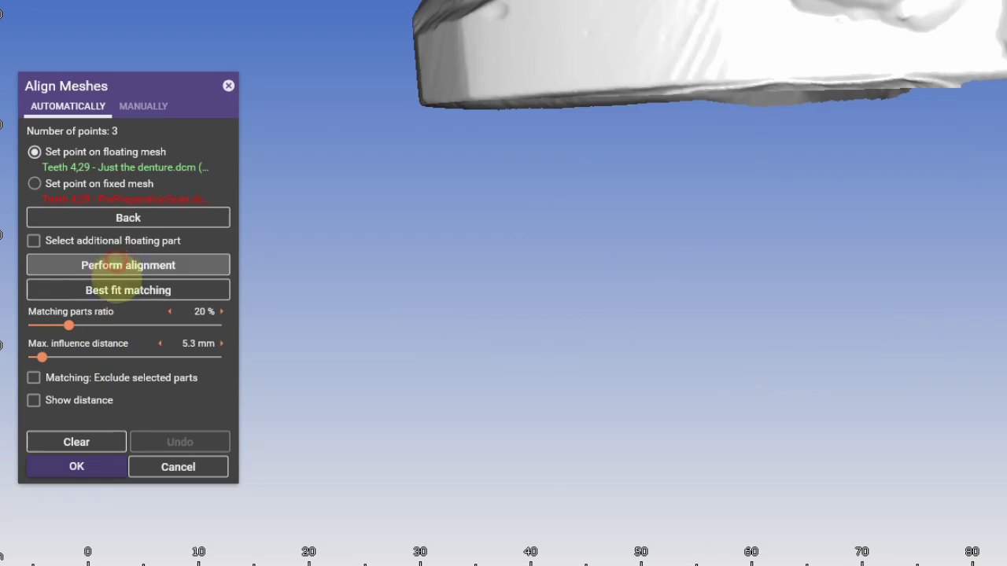
left_click(118, 290)
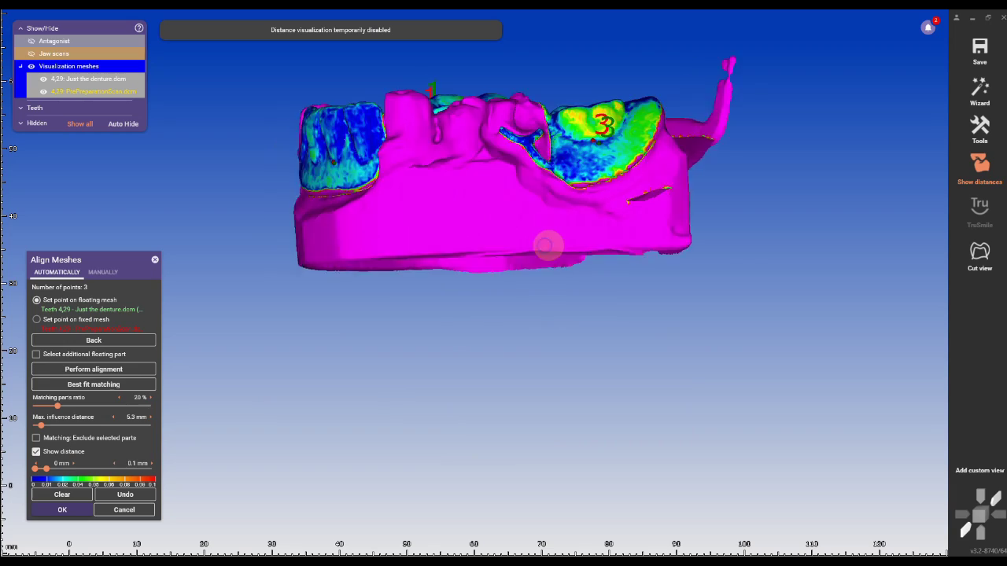
right_click_drag(548, 247, 516, 239)
left_click(70, 482)
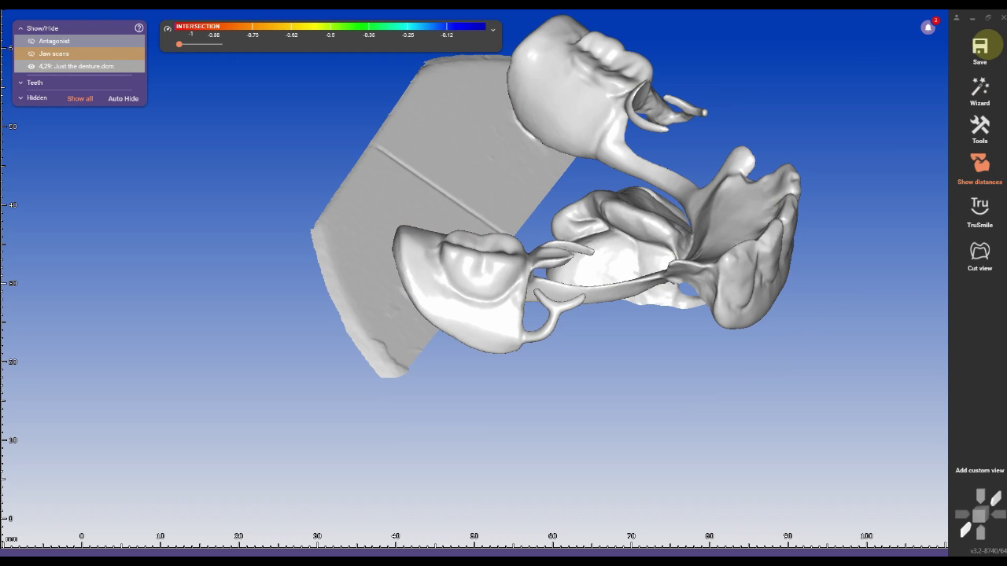
Export only the visible denture as the plain STL Denture_aligned, using the original coordinate system of the scan data
left_click(979, 47)
left_click(904, 110)
type("Denture_aligned")
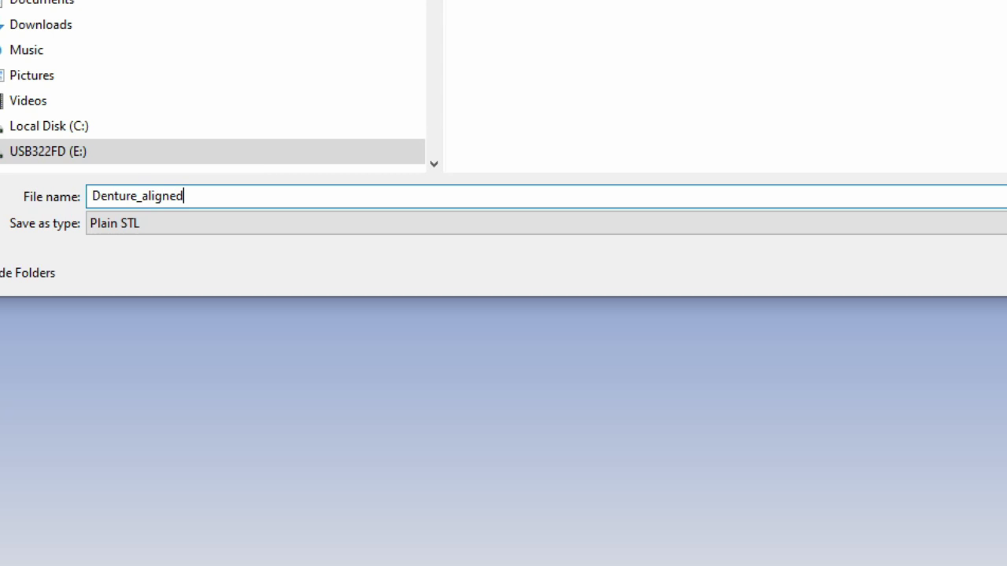
key("Return")
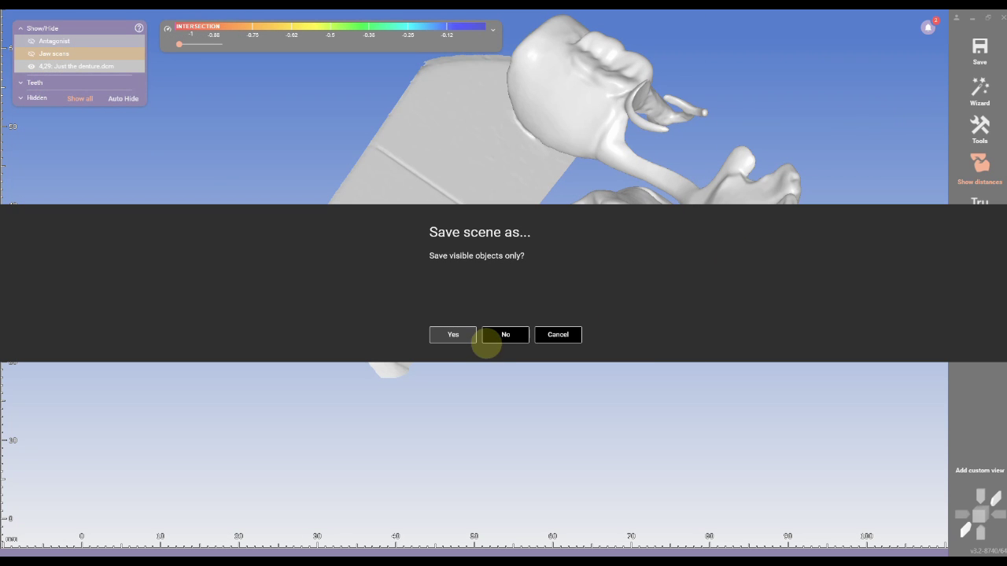
left_click(457, 333)
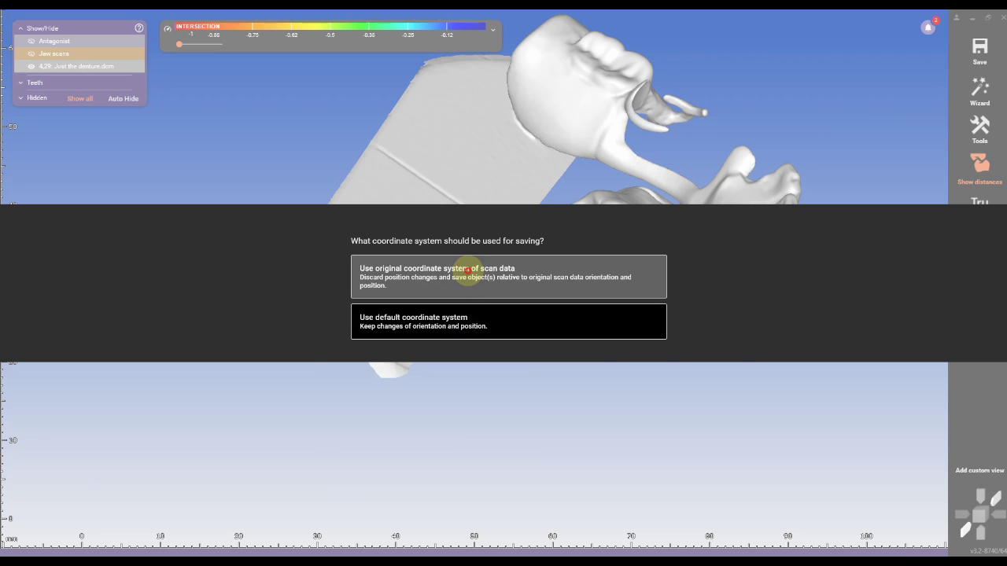
left_click(465, 271)
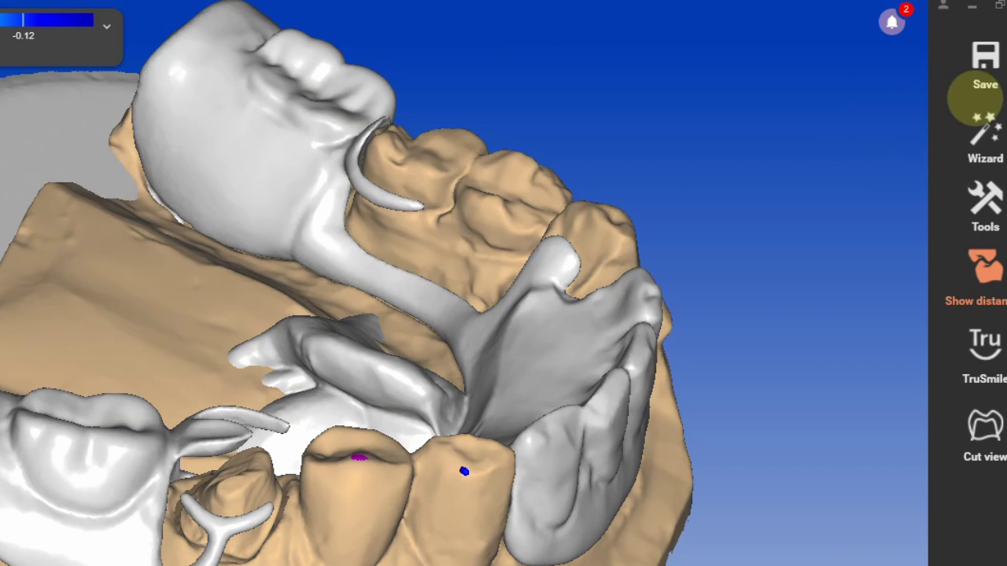
Export the visible denture and jaw scan together as the plain STL New_Merged_Jaw, using the original scan data coordinate system
left_click(979, 55)
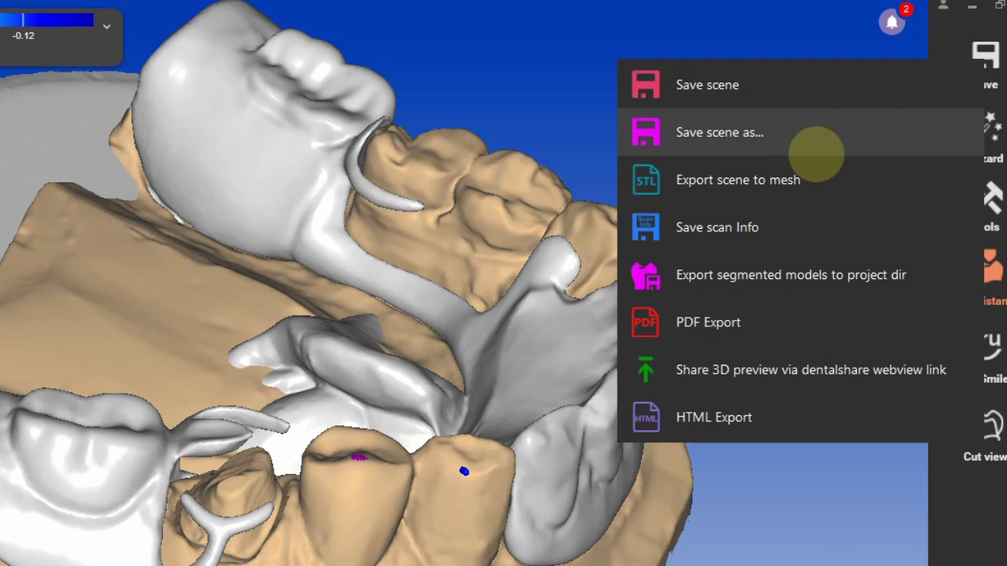
left_click(806, 179)
type("New_Merged_Jaw")
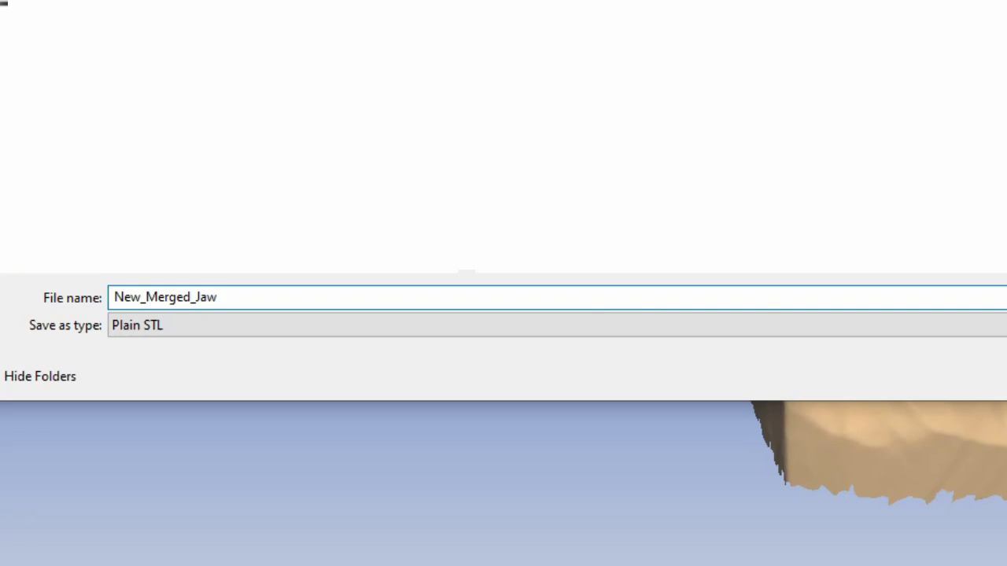
key("Return")
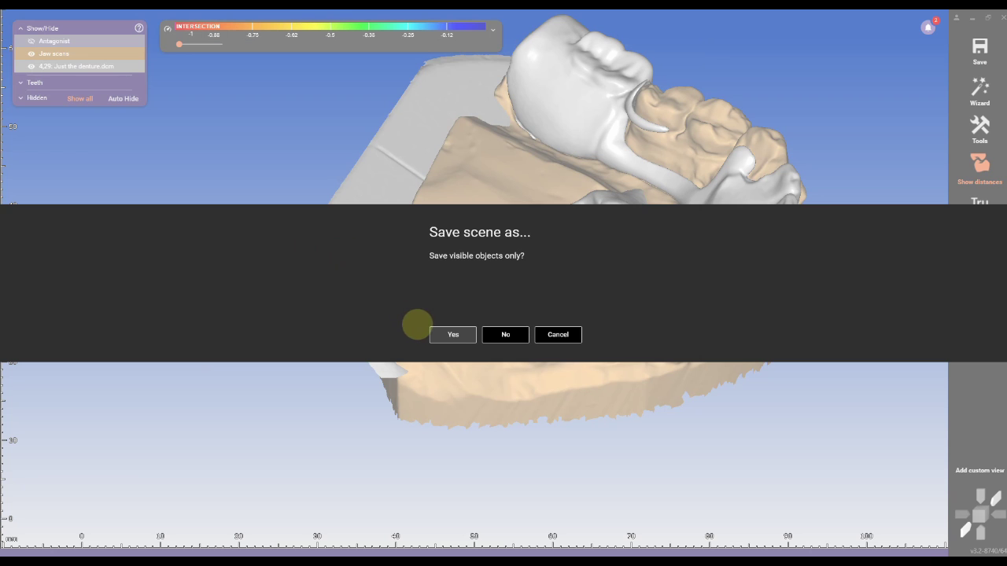
left_click(438, 332)
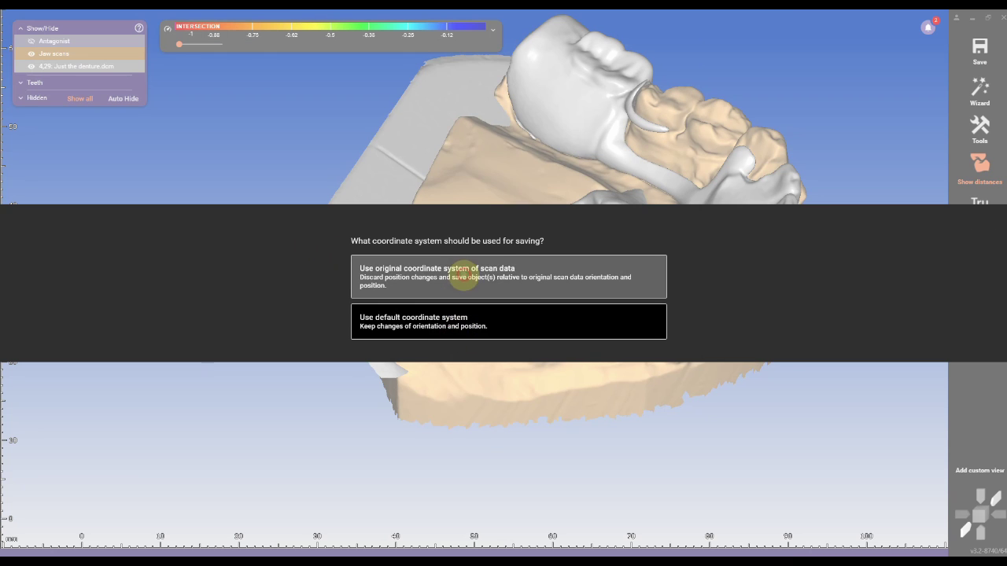
left_click(462, 275)
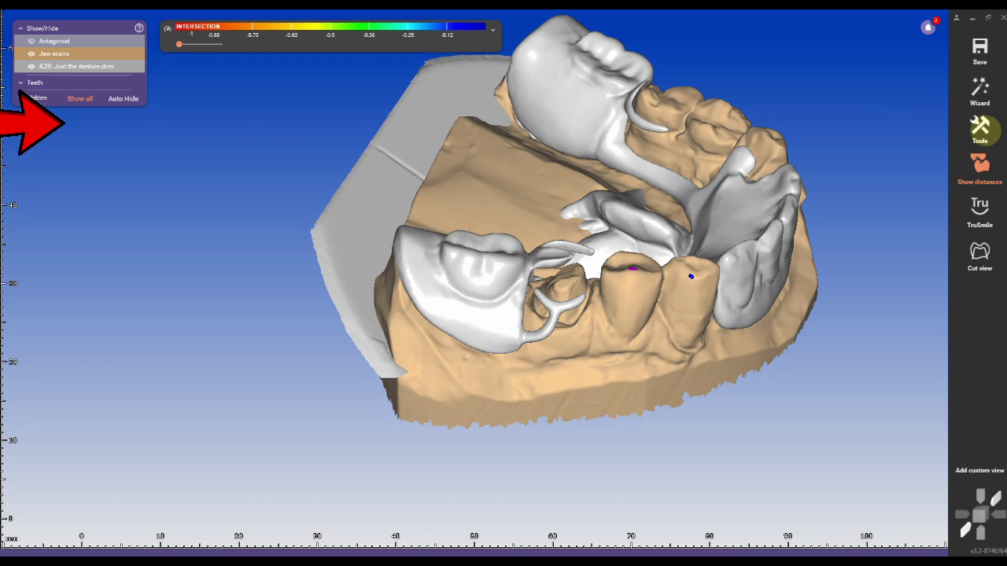
Load New_Merged_Jaw as an extra jaw scan for the lower jaw, stored relative to the scan data, and accept it
left_click(979, 128)
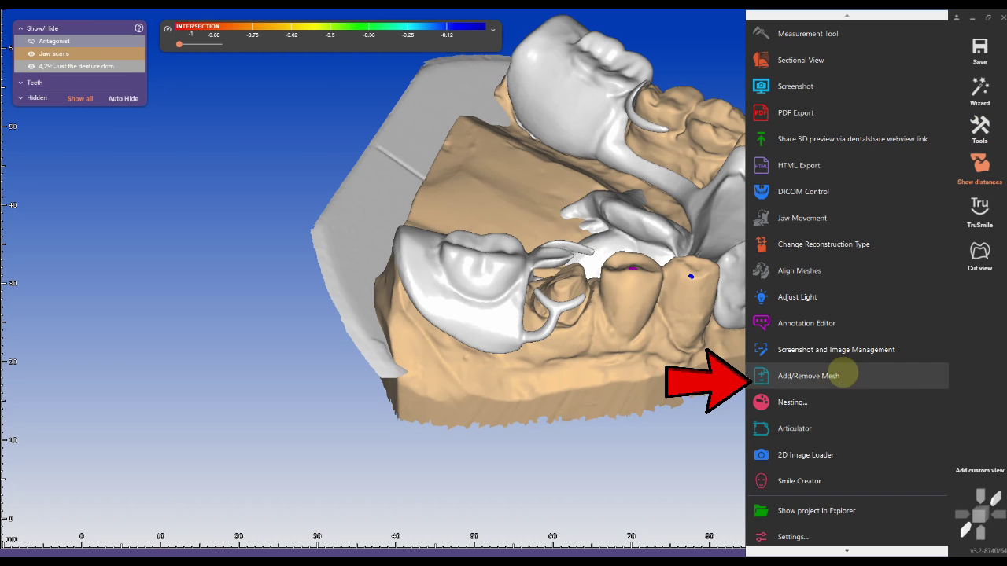
left_click(842, 376)
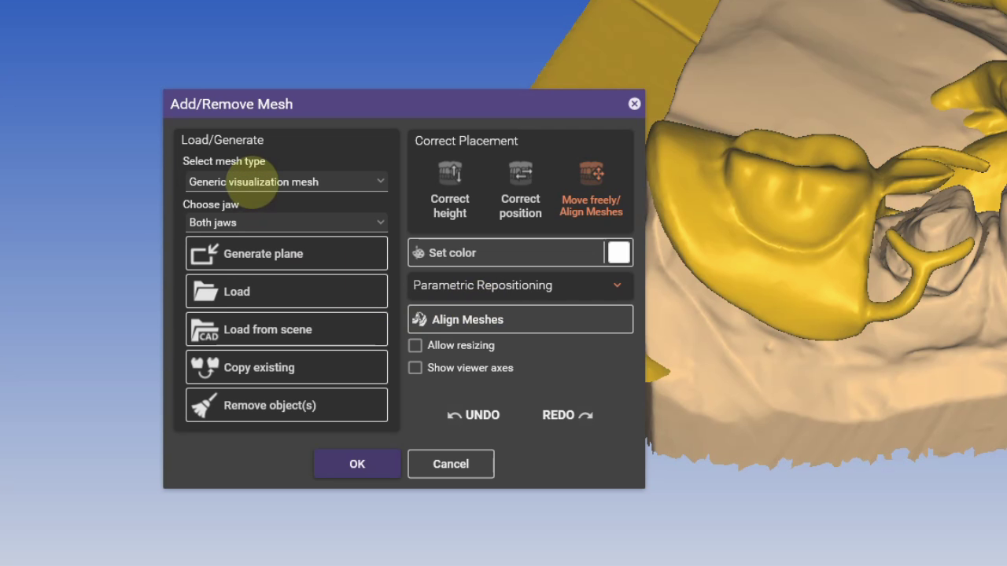
left_click(548, 271)
left_click(236, 296)
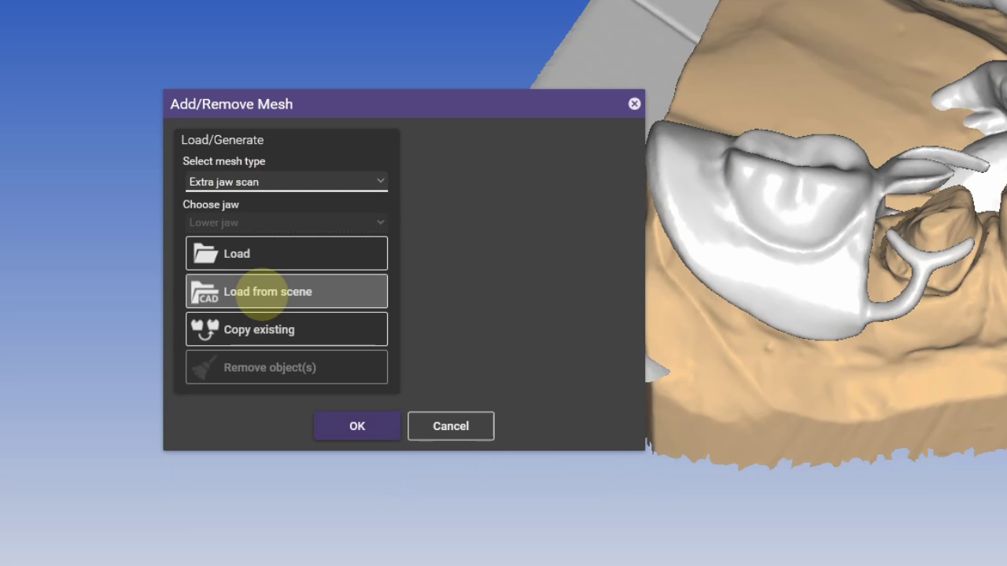
left_click(258, 253)
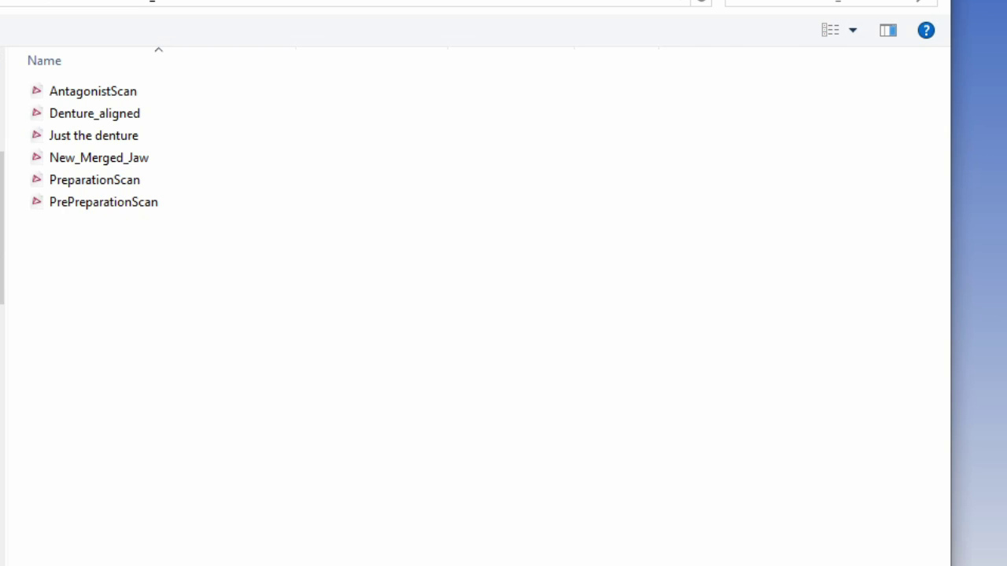
left_click(98, 157)
left_click(790, 562)
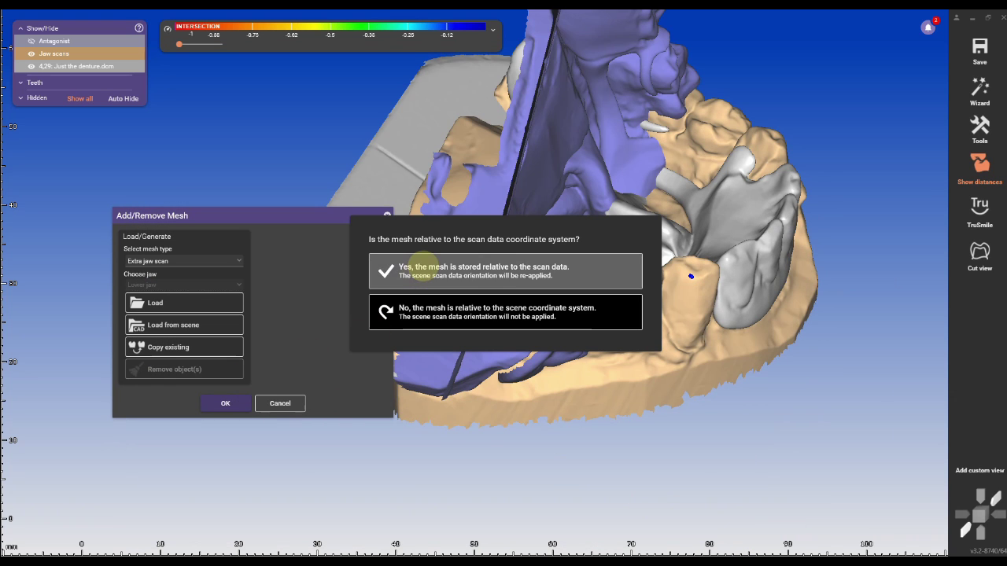
left_click(420, 268)
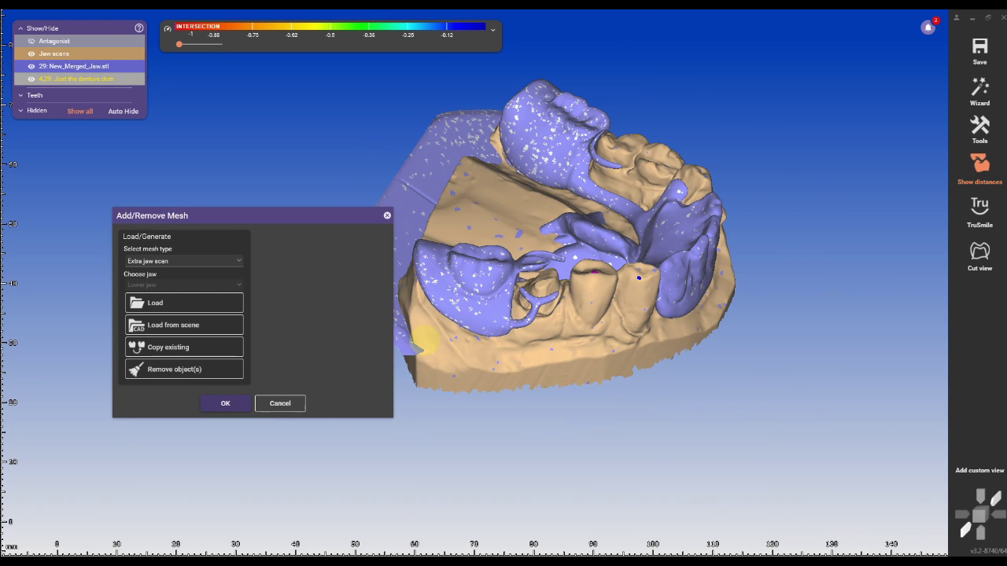
left_click(221, 403)
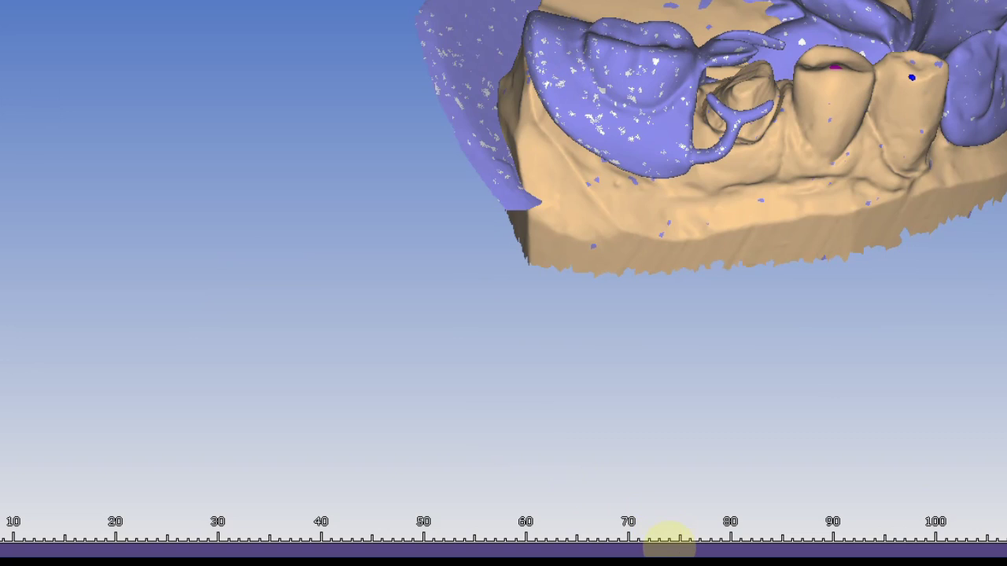
Align the new merged jaw to the original jaw scan by a common point on the posterior ridge and accept the alignment
mouse_move(498, 551)
left_click(430, 491)
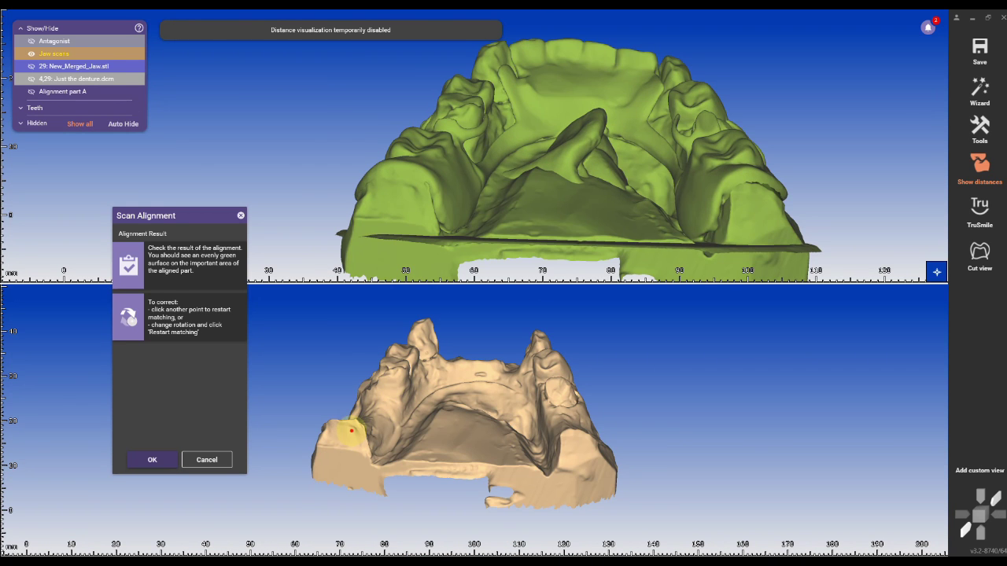
left_click(352, 431)
left_click(412, 193)
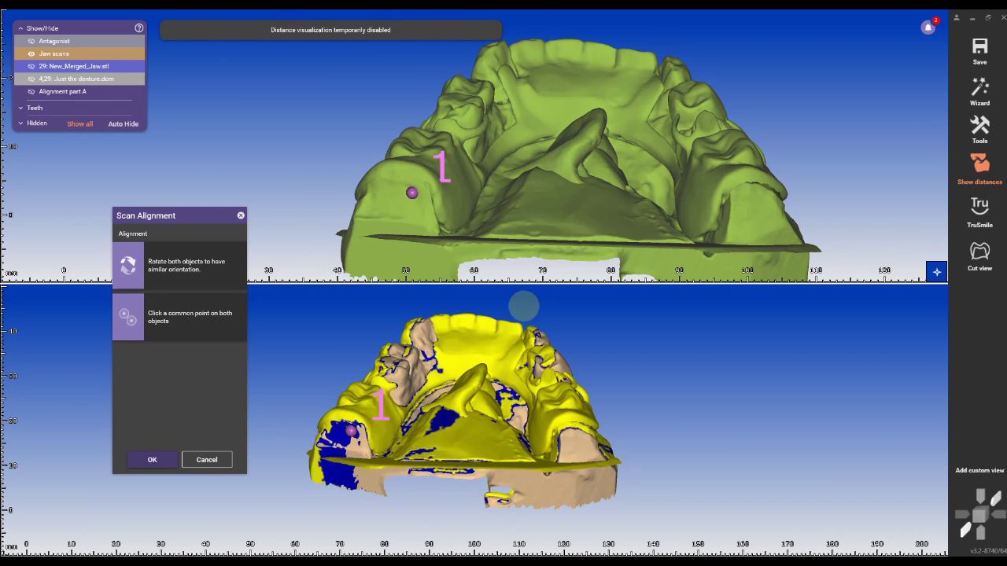
left_click(78, 525)
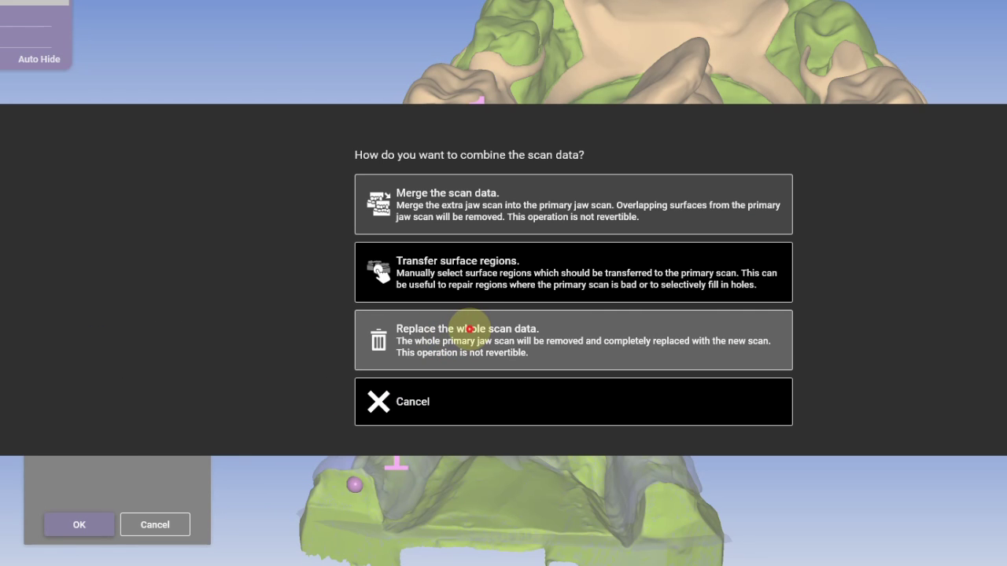
Replace the whole primary jaw scan with the aligned merged scan and inspect the denture clasp around tooth 29
left_click(470, 329)
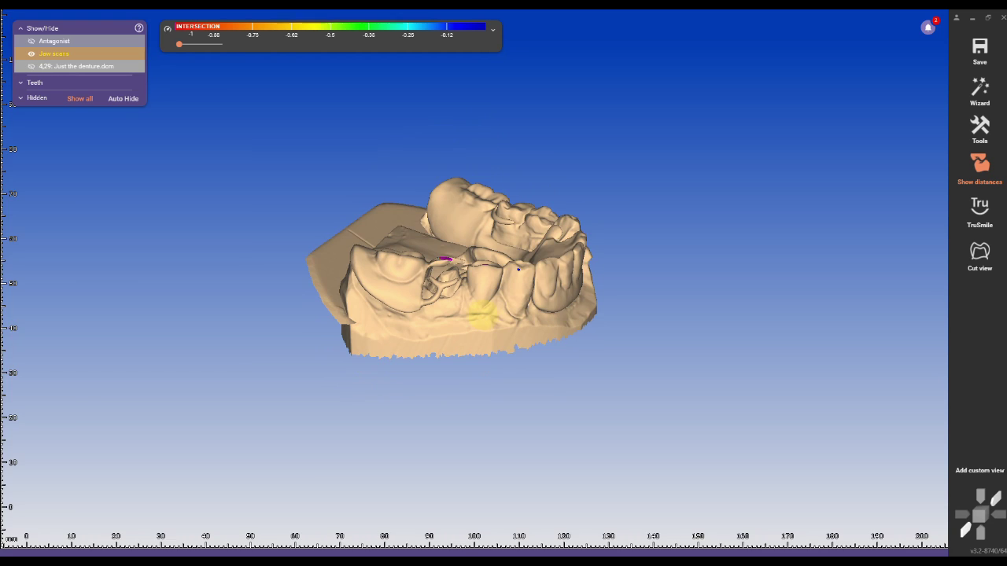
scroll(472, 282, "up", 5)
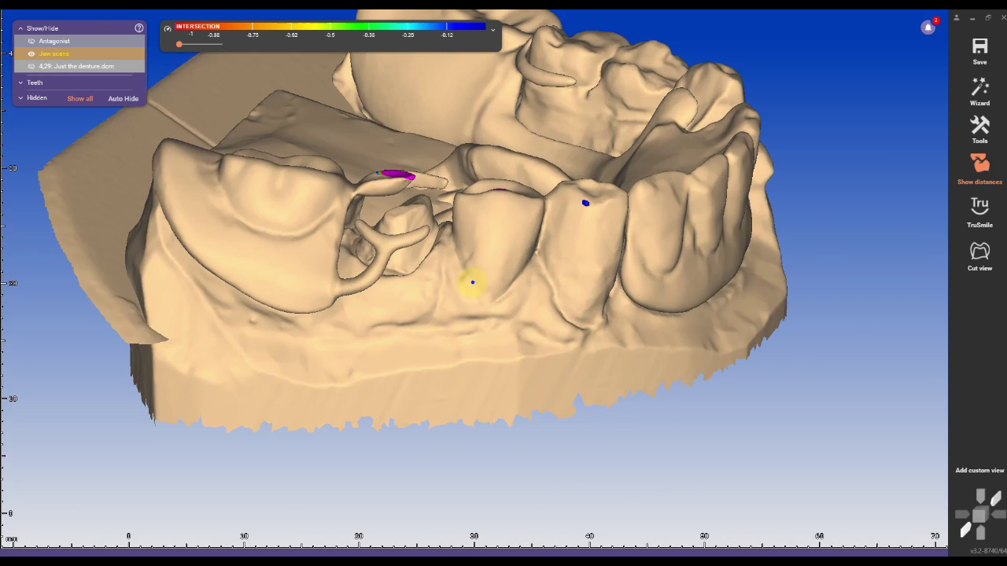
right_click_drag(472, 281, 712, 352)
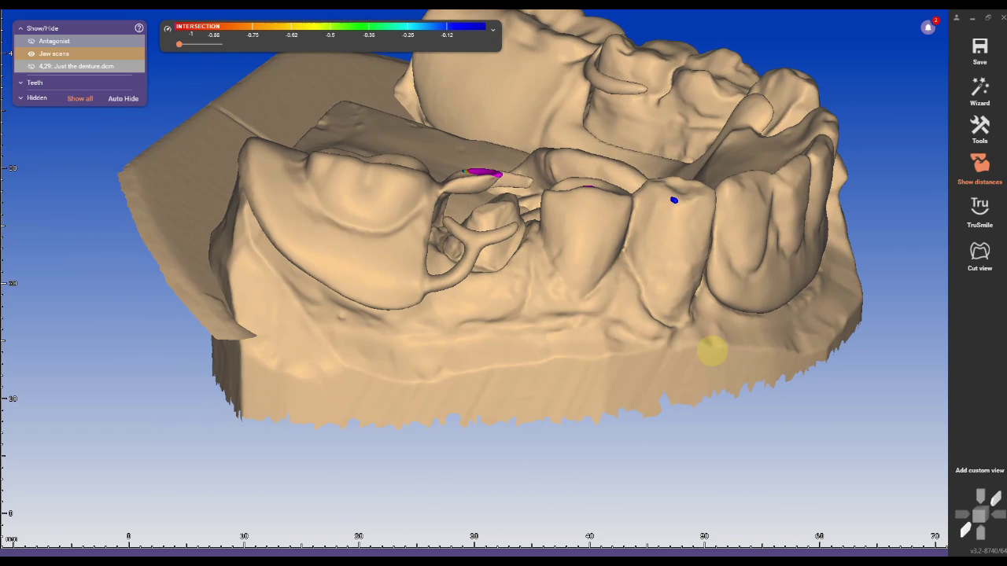
Confirm the occlusal scan orientation in the wizard and detect the supragingival margin line of tooth 29
left_click(980, 87)
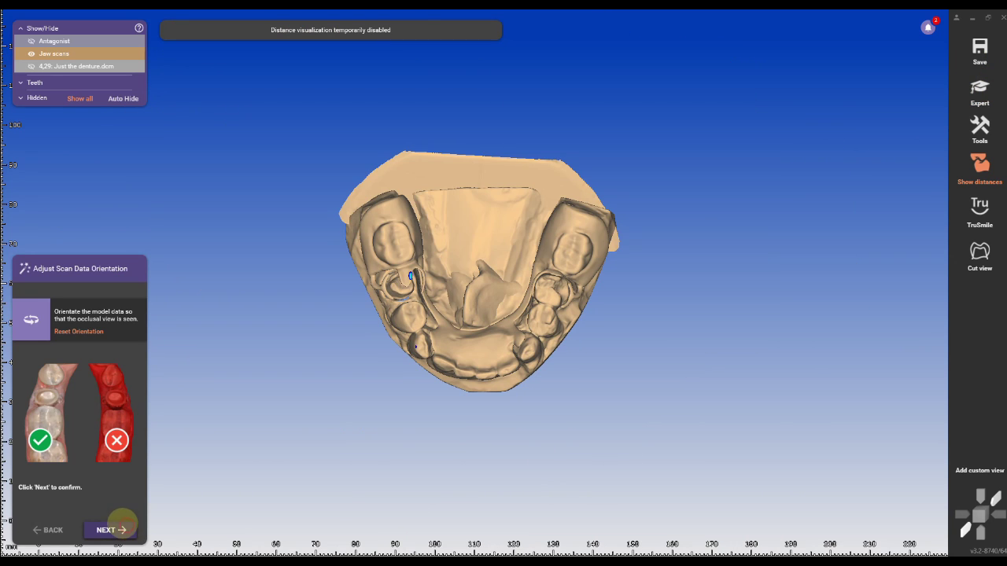
left_click(111, 529)
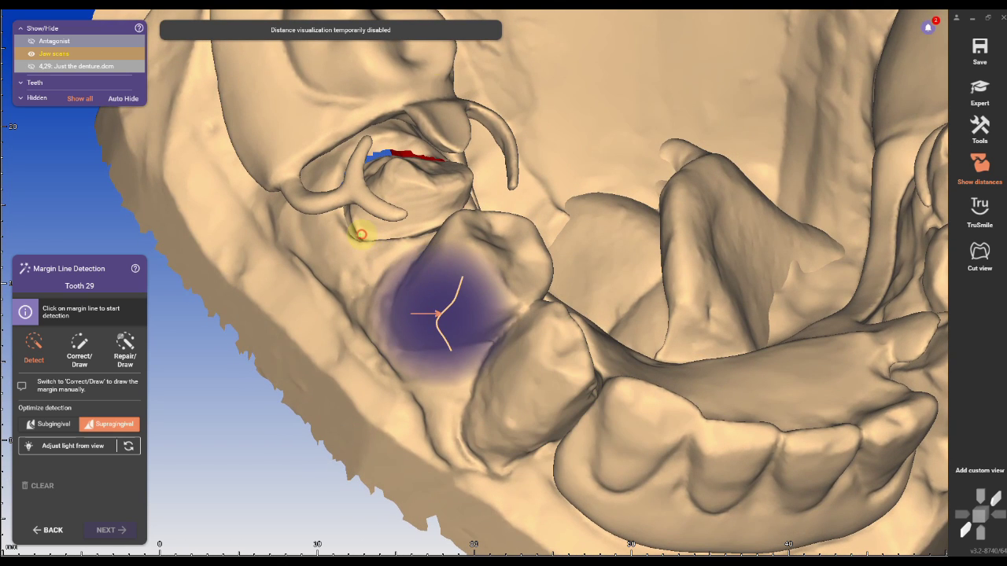
left_click(360, 234)
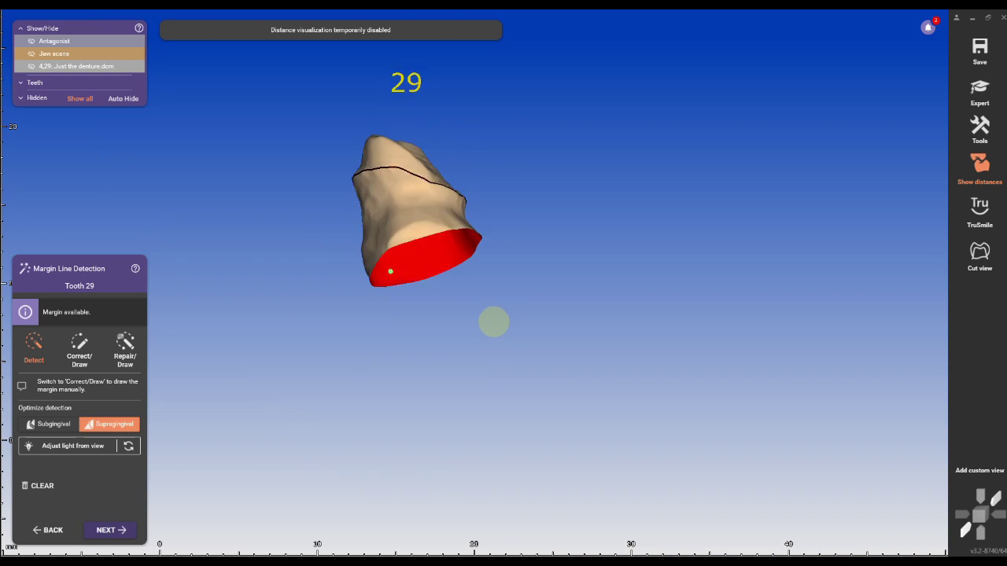
left_click(110, 530)
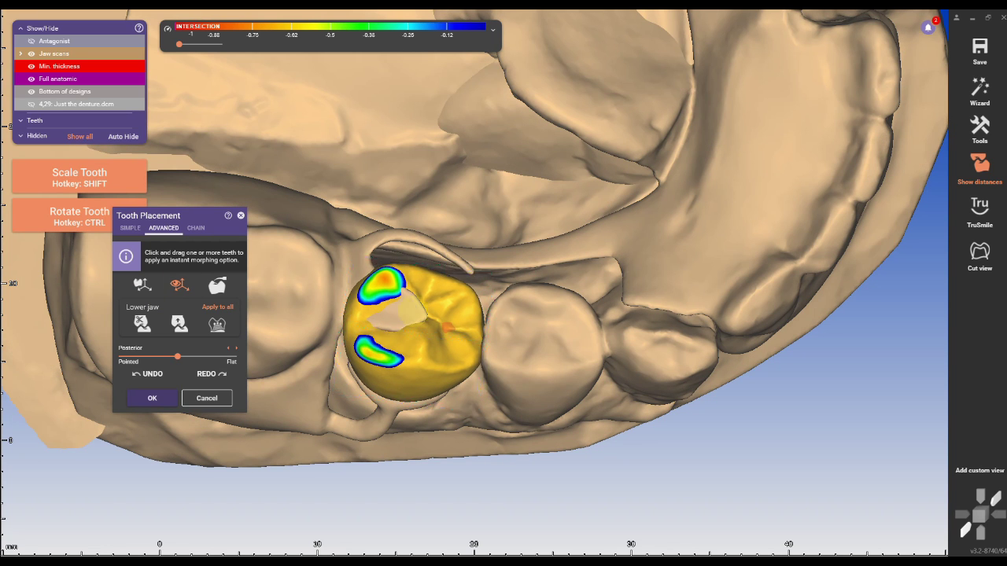
Reshape the tooth 29 crown with an advanced instant morphing option, adjusting it around the denture clasp
left_click(217, 285)
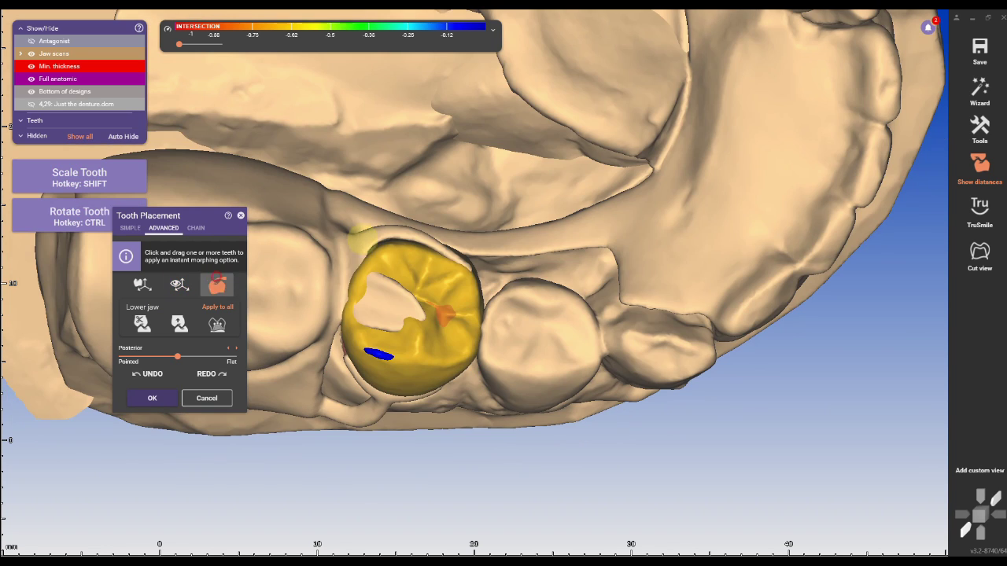
right_click_drag(389, 223, 489, 136)
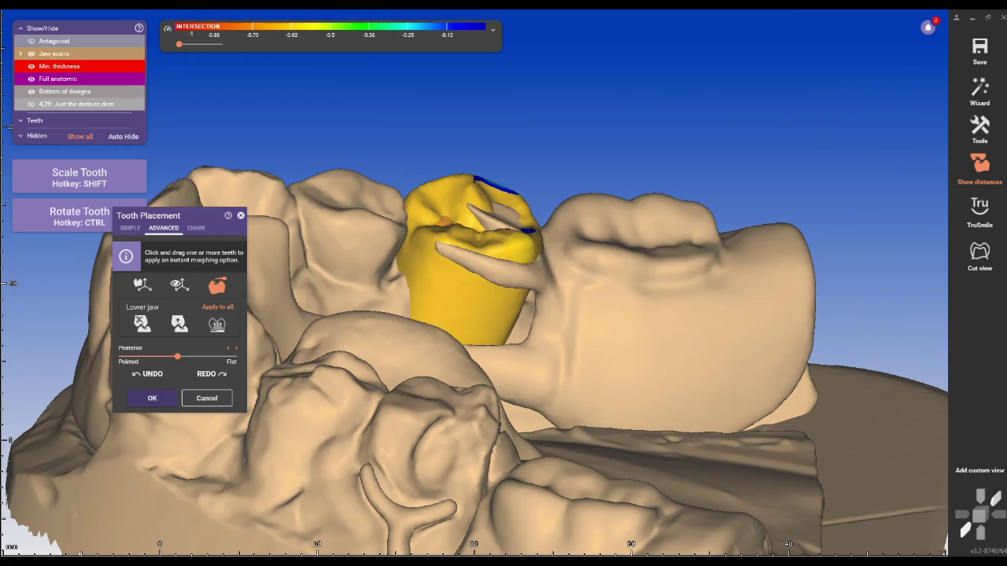
left_click_drag(479, 238, 481, 246)
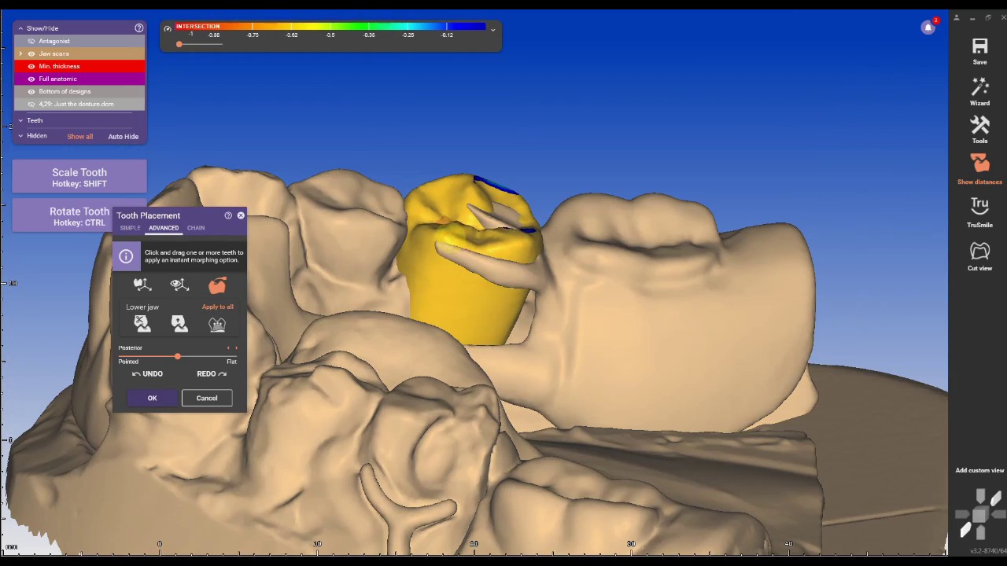
right_click_drag(452, 231, 476, 266)
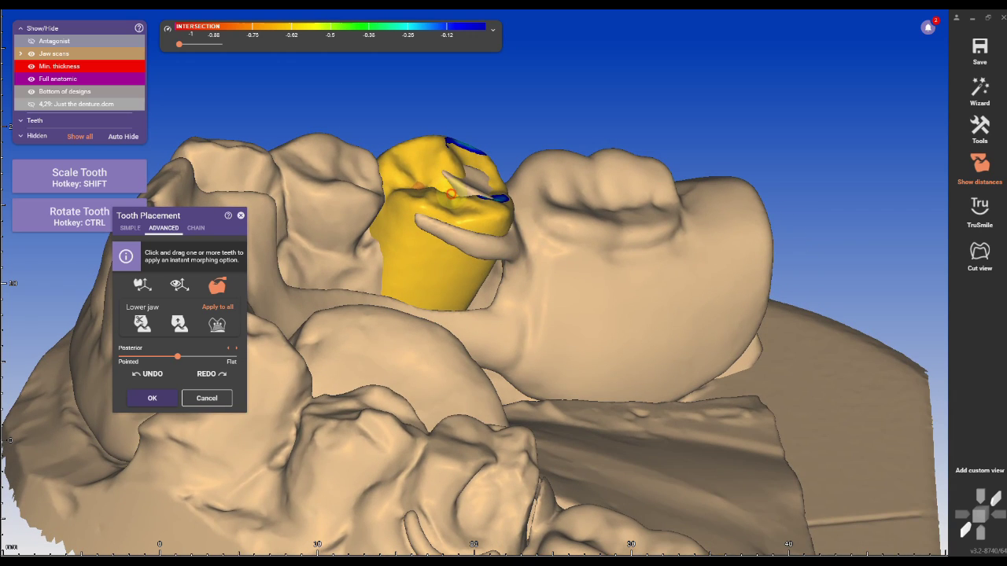
left_click_drag(451, 194, 452, 186)
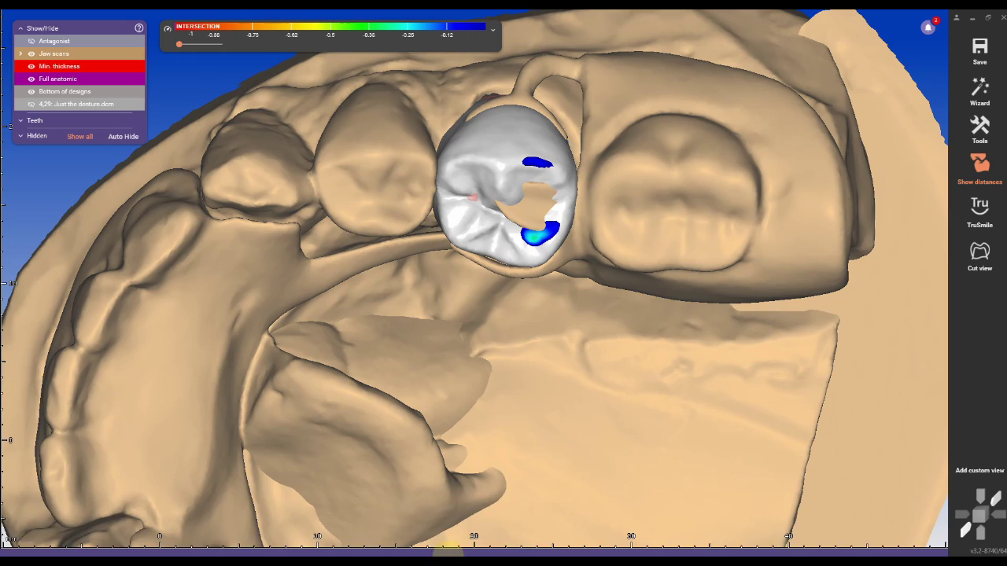
Run Adapt on the tooth 29 crown and accept the generated crown
mouse_move(438, 541)
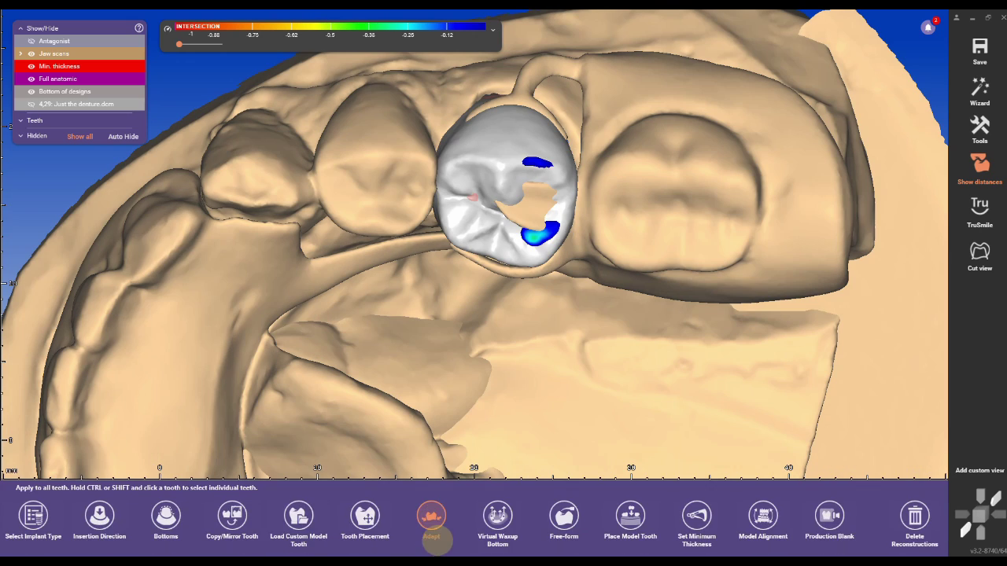
left_click(432, 516)
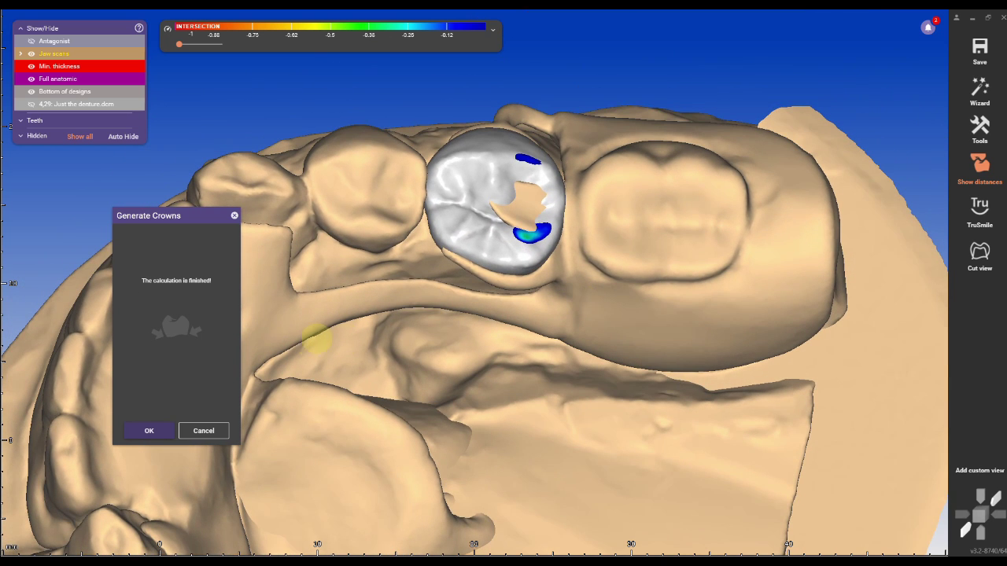
left_click(149, 430)
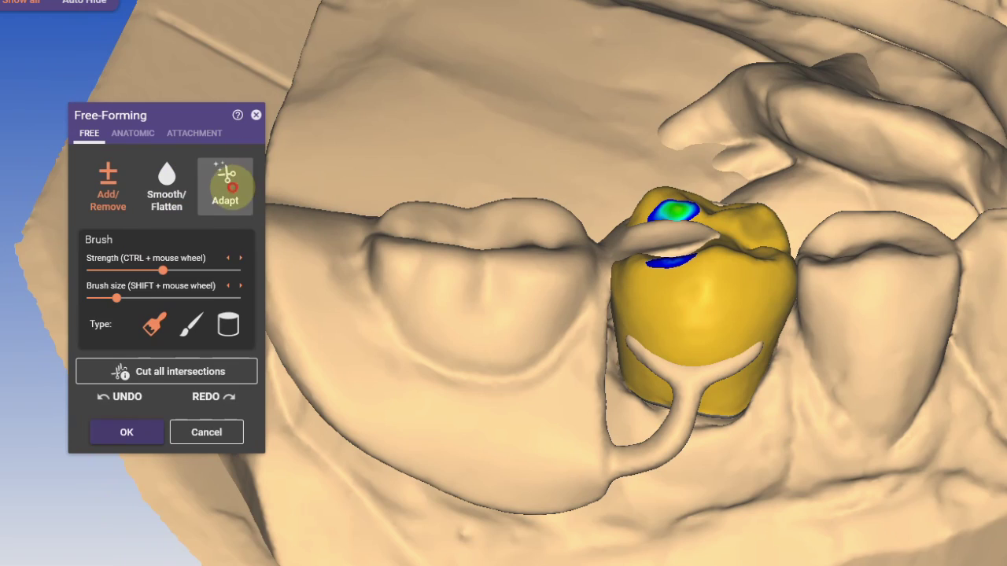
Cut the crown's intersections with the denture clasp using Free-Forming Adapt, then hide the jaw scans to inspect the crown's cut areas
left_click(217, 265)
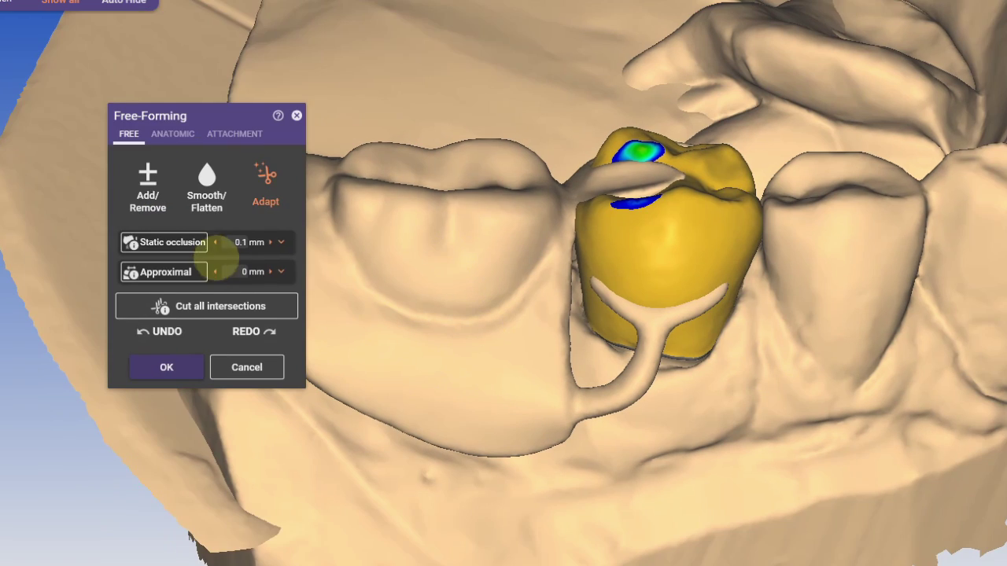
right_click_drag(820, 218, 821, 234)
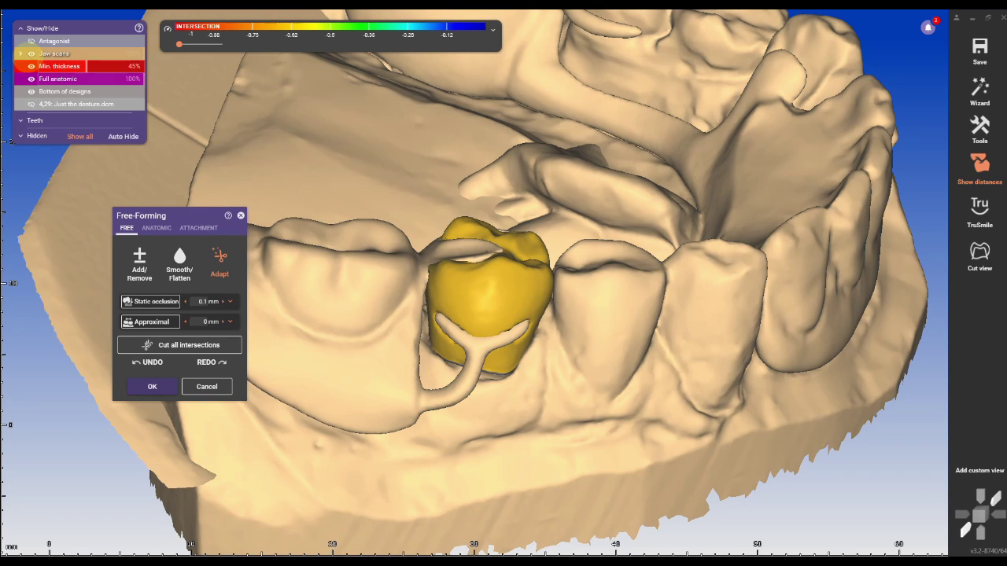
left_click(30, 54)
right_click_drag(511, 311, 477, 415)
right_click_drag(502, 372, 551, 366)
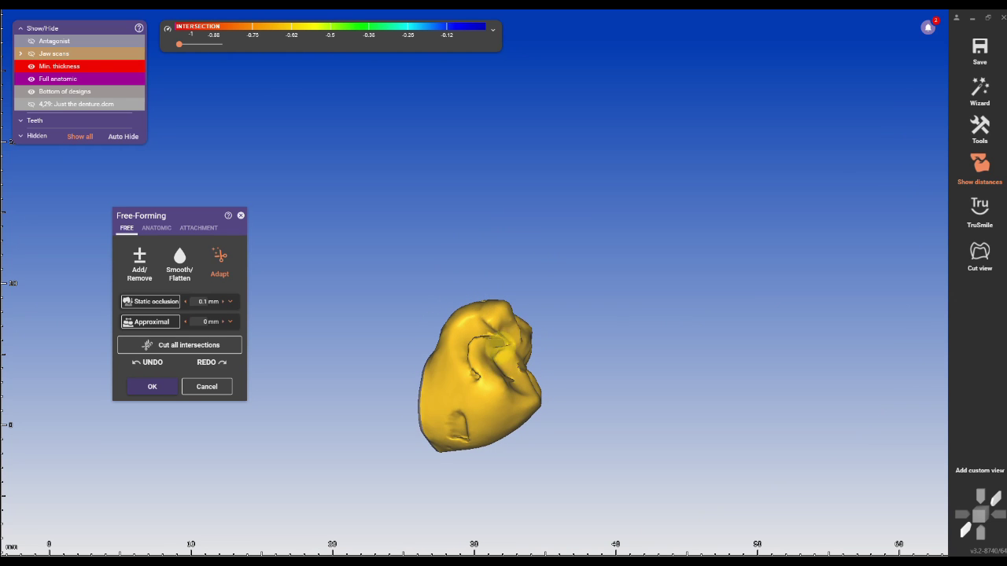
scroll(520, 373, "up", 5)
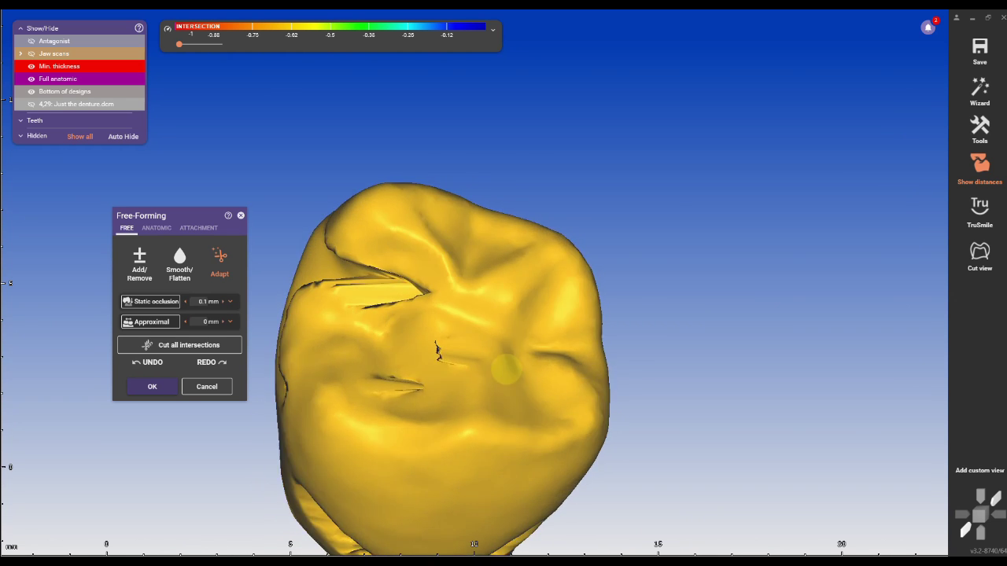
right_click_drag(506, 372, 478, 292)
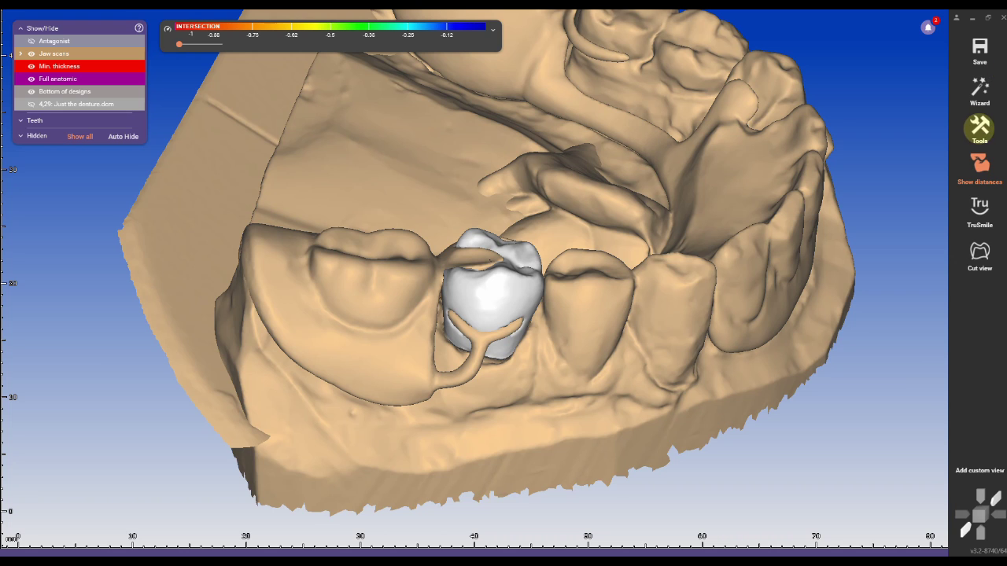
Delete the full crown of tooth 29, followed by its crown bottom, preparation and minimum thickness parts
mouse_move(637, 553)
left_click(913, 520)
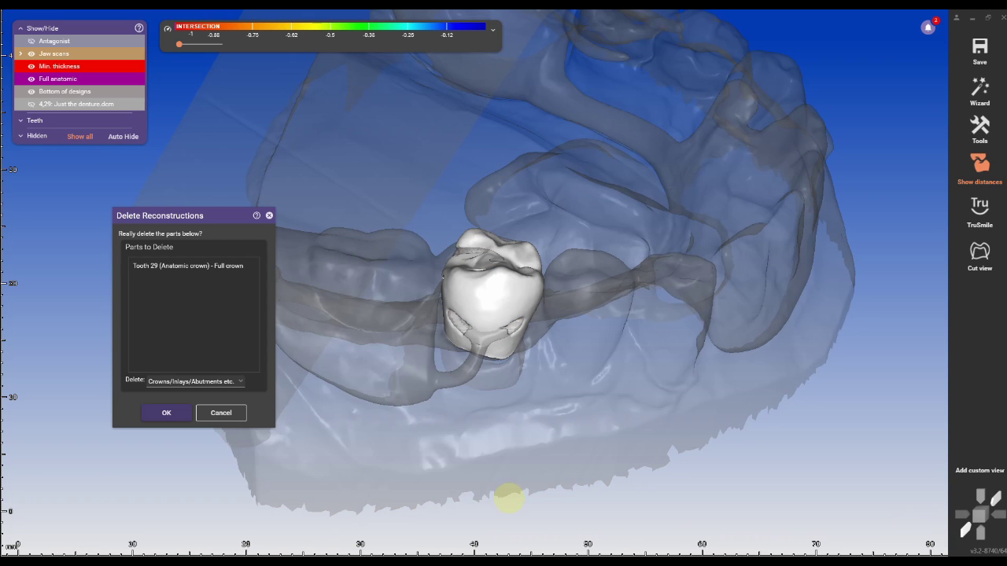
left_click(166, 413)
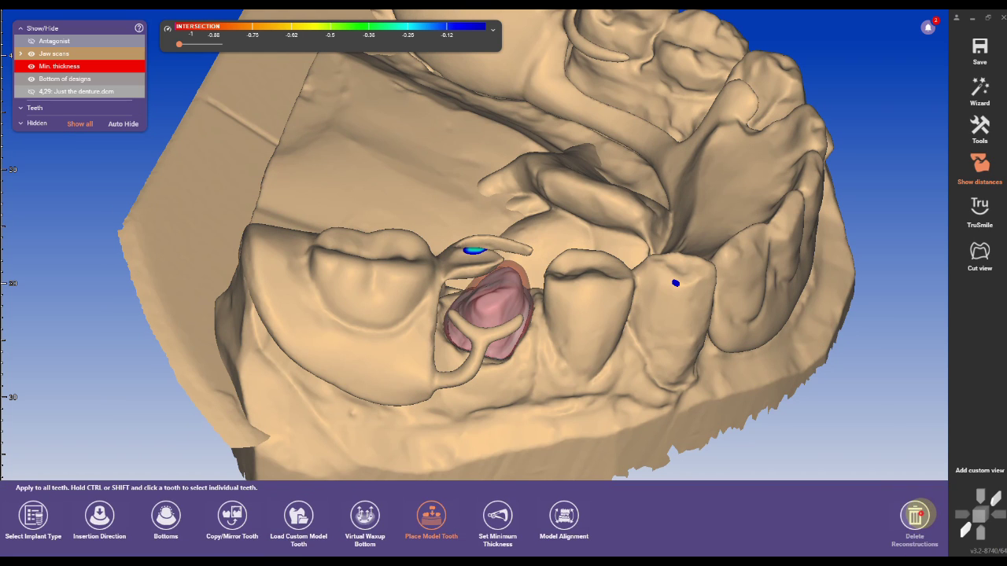
left_click(914, 516)
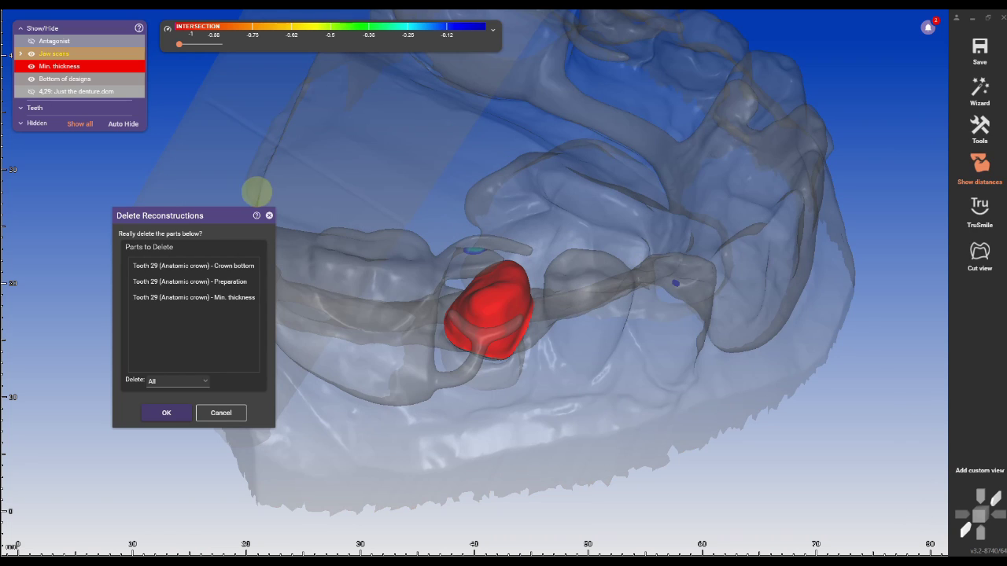
left_click(169, 415)
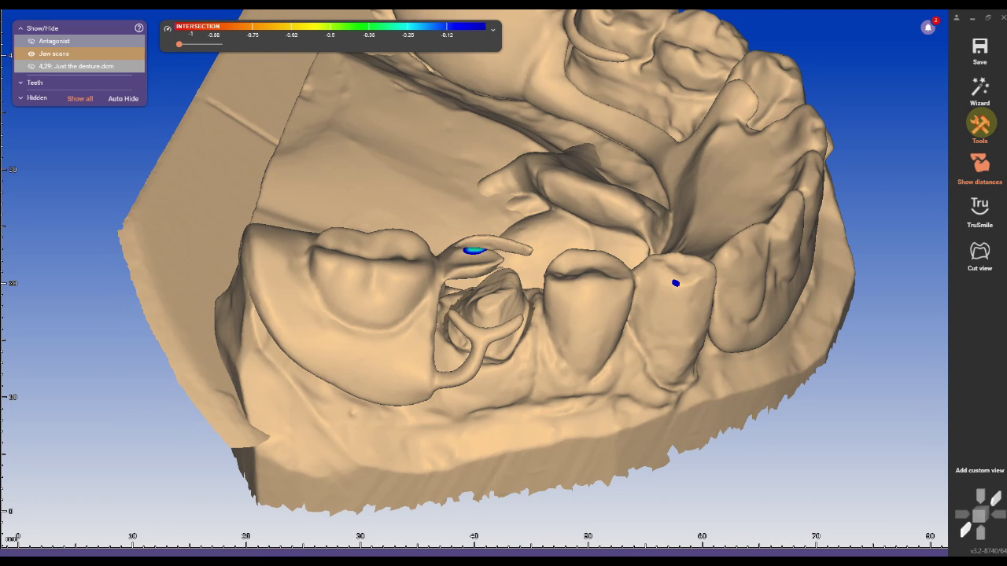
Load PreparationScan as an extra jaw scan for the lower jaw
left_click(979, 123)
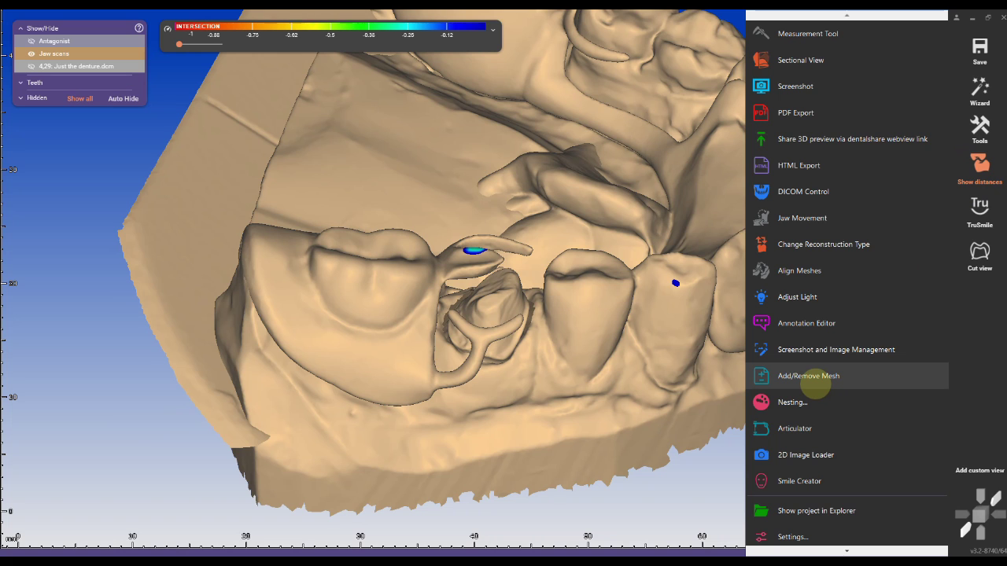
left_click(812, 376)
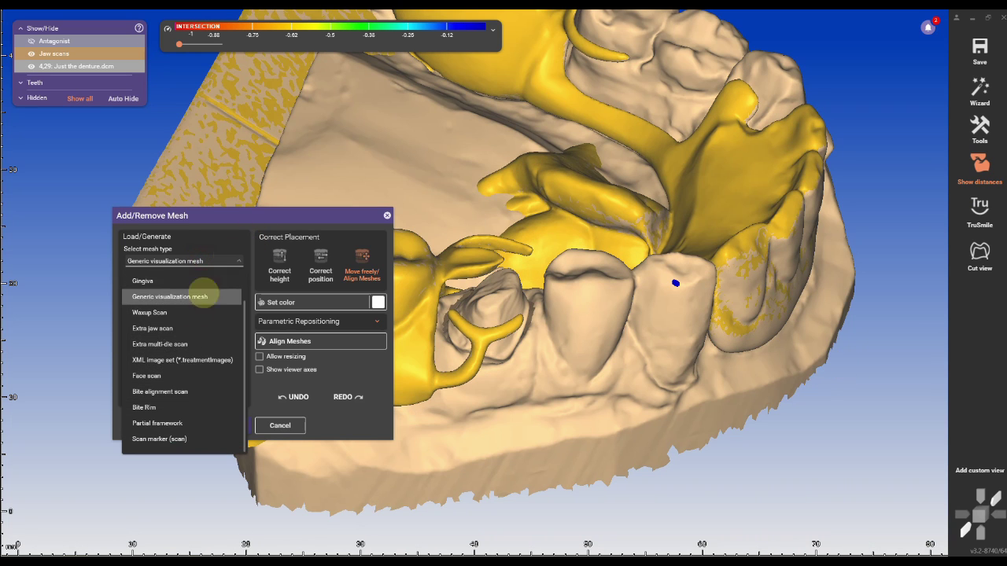
left_click(187, 328)
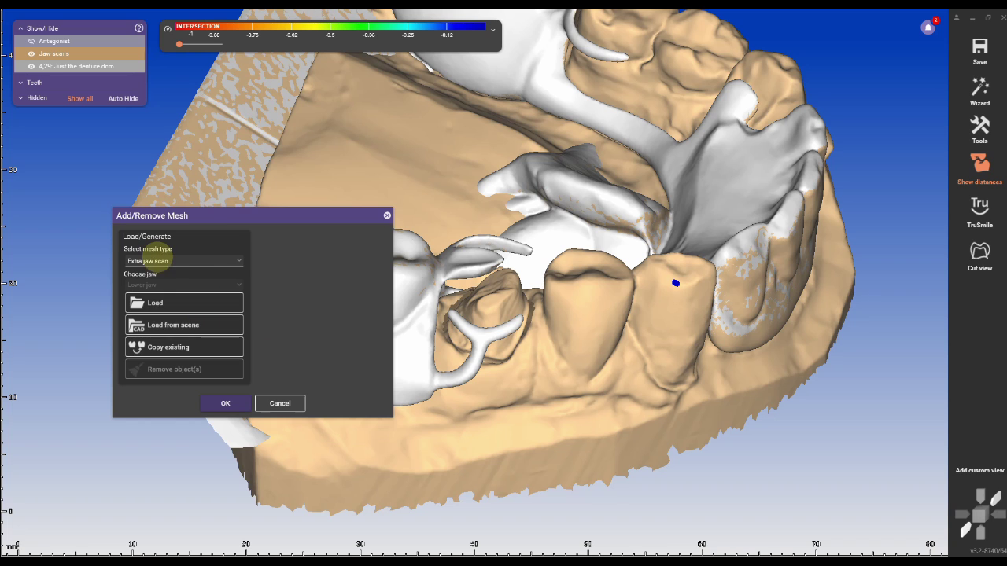
left_click(155, 303)
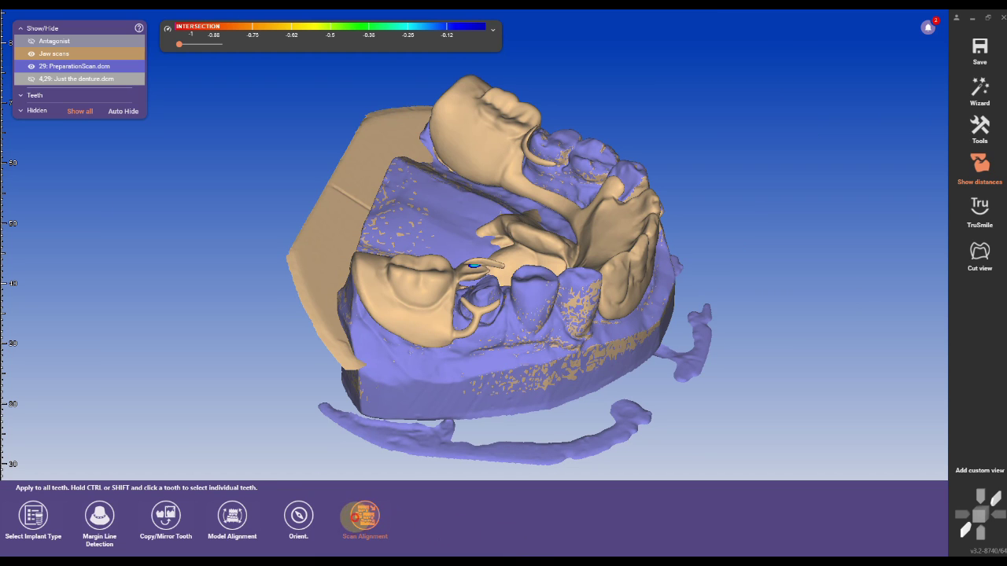
Align PreparationScan to the current jaw scan by a common point on the posterior ridge and replace the whole scan data with it
left_click(355, 517)
left_click(415, 137)
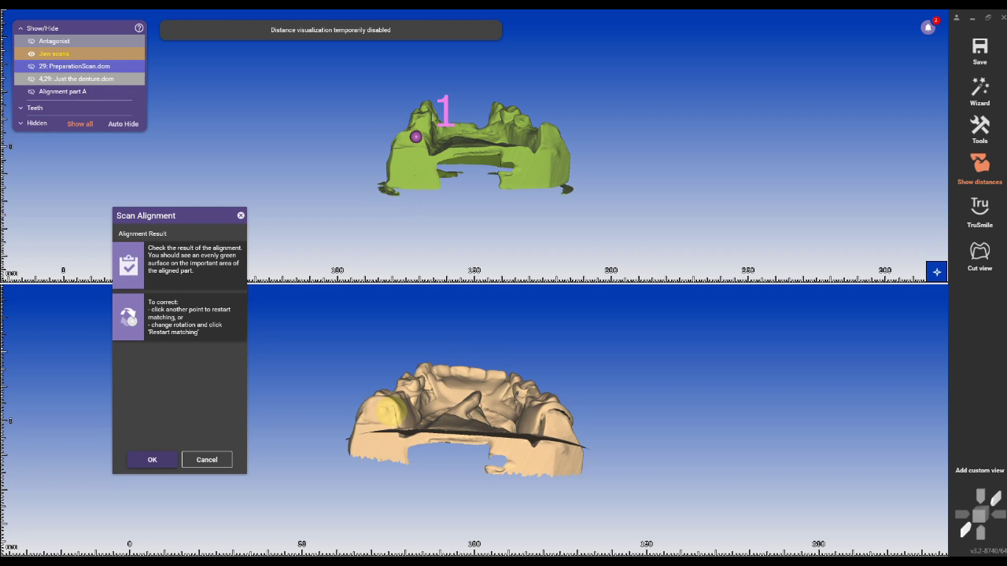
left_click(391, 409)
left_click(152, 459)
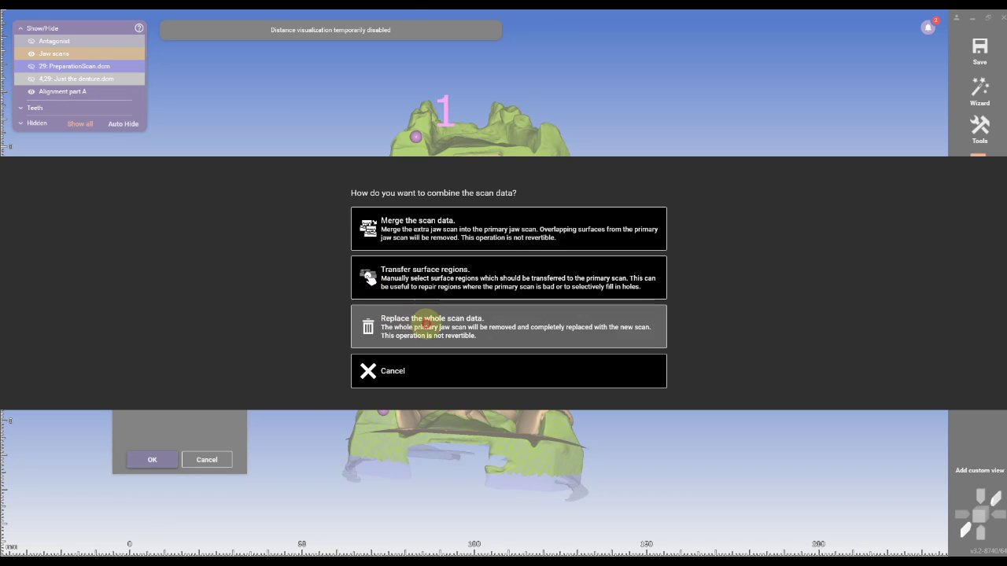
left_click(426, 324)
right_click_drag(495, 337, 541, 299)
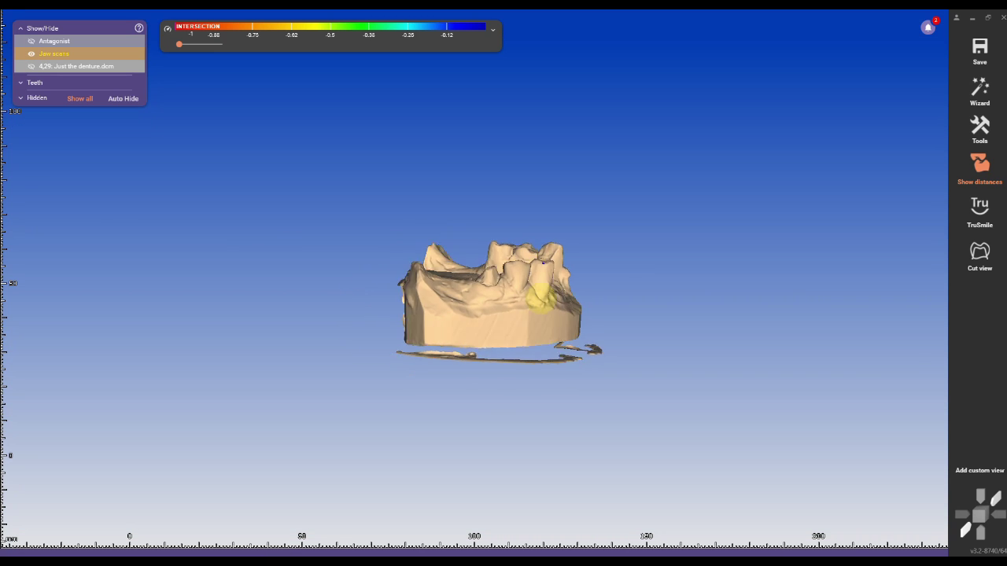
Return to the wizard and detect the margin line of tooth 29 on the replaced preparation scan
left_click(979, 90)
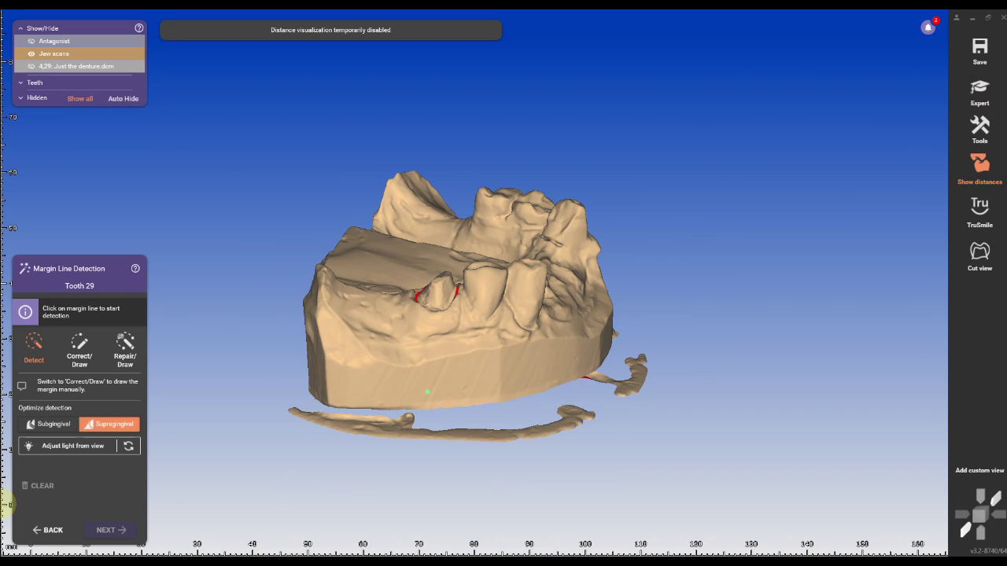
scroll(378, 372, "up", 5)
left_click(524, 236)
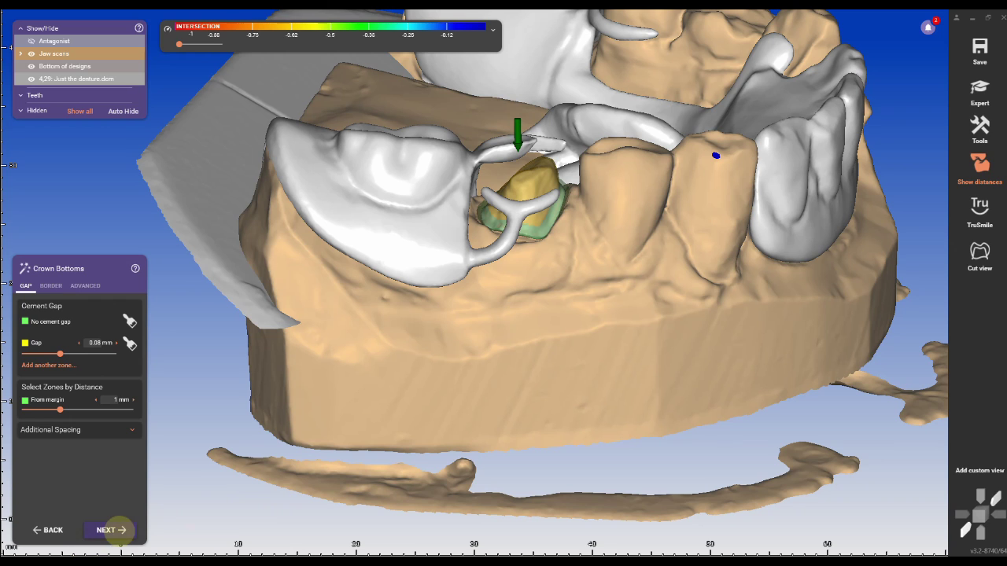
Accept the crown bottom with a 0.08 mm cement gap and reposition, rotate and scale the tooth 29 crown beneath the denture rest
left_click(112, 529)
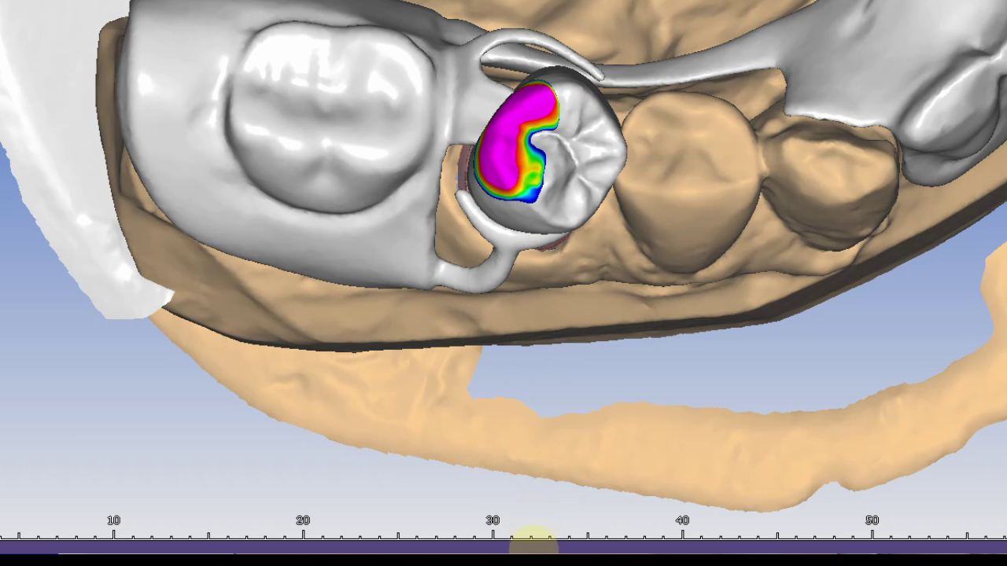
left_click(313, 486)
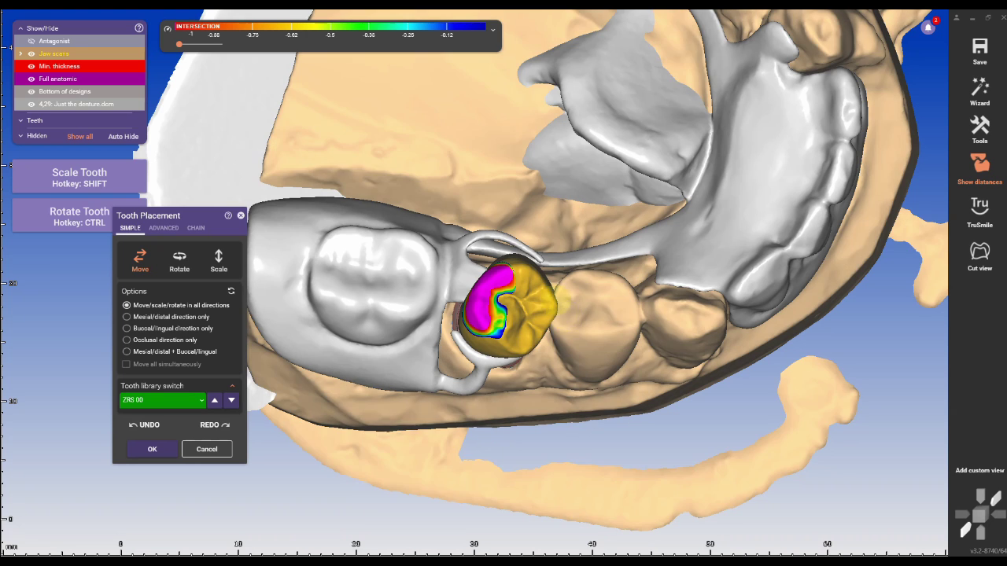
left_click(162, 228)
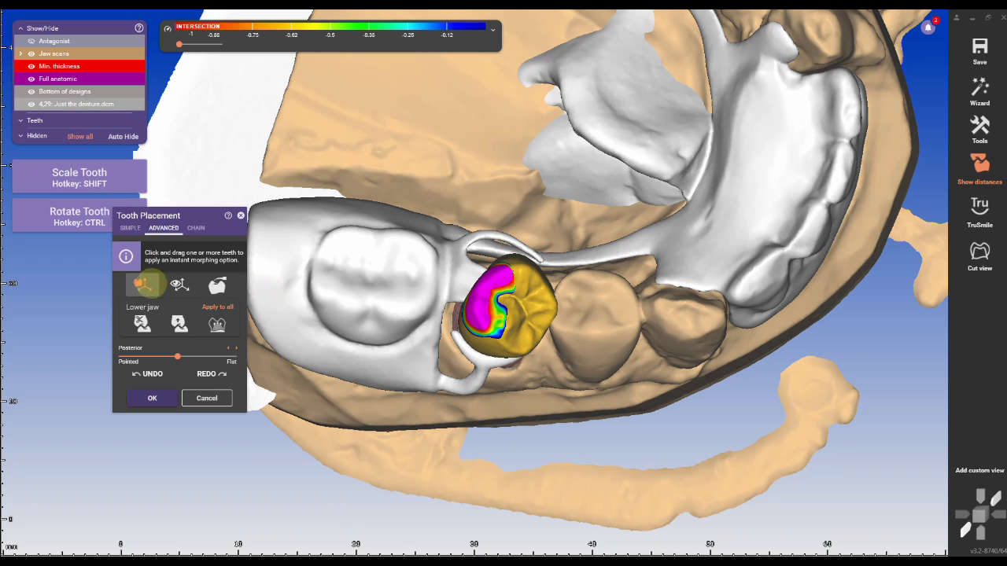
right_click_drag(515, 327, 506, 292)
left_click_drag(515, 304, 526, 306, "shift")
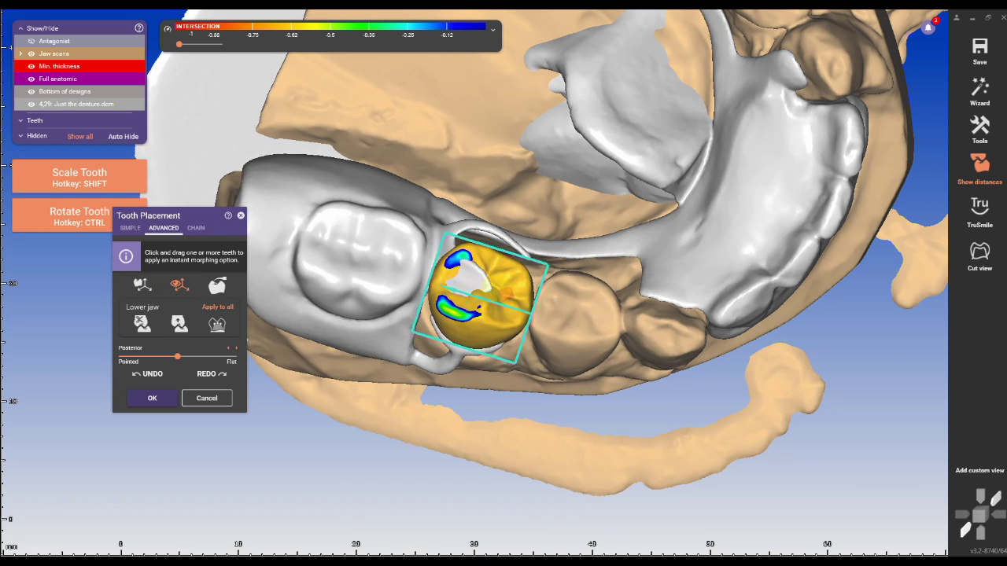
left_click_drag(493, 261, 500, 245, "shift")
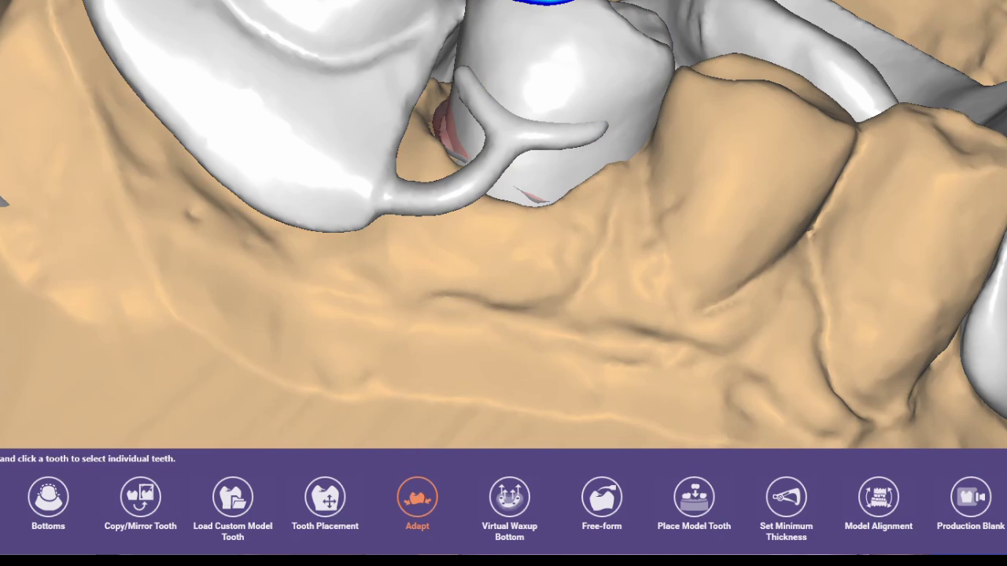
Adapt the tooth 29 crown in Free-Forming with a static occlusion distance of 0.1 mm
left_click(414, 495)
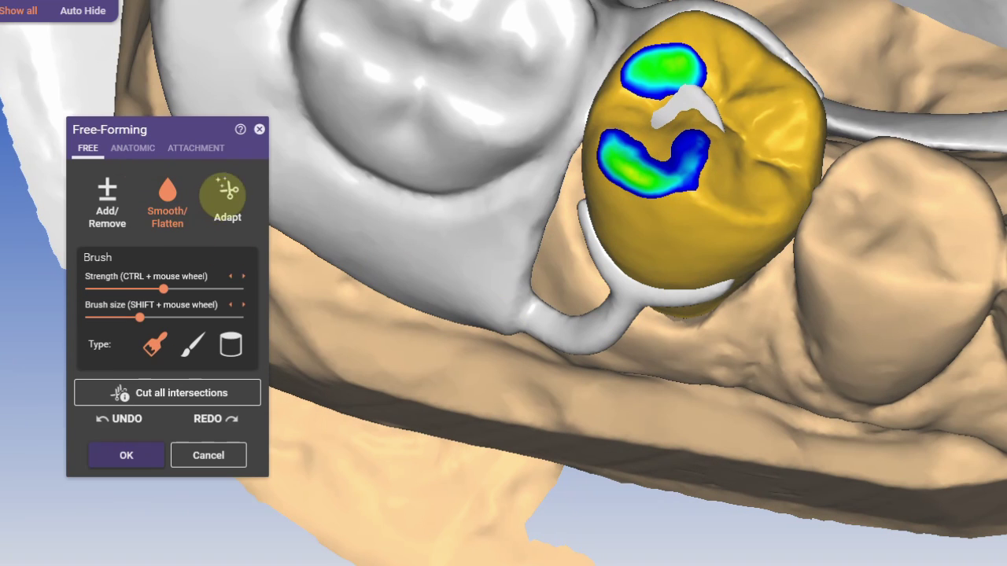
left_click(227, 193)
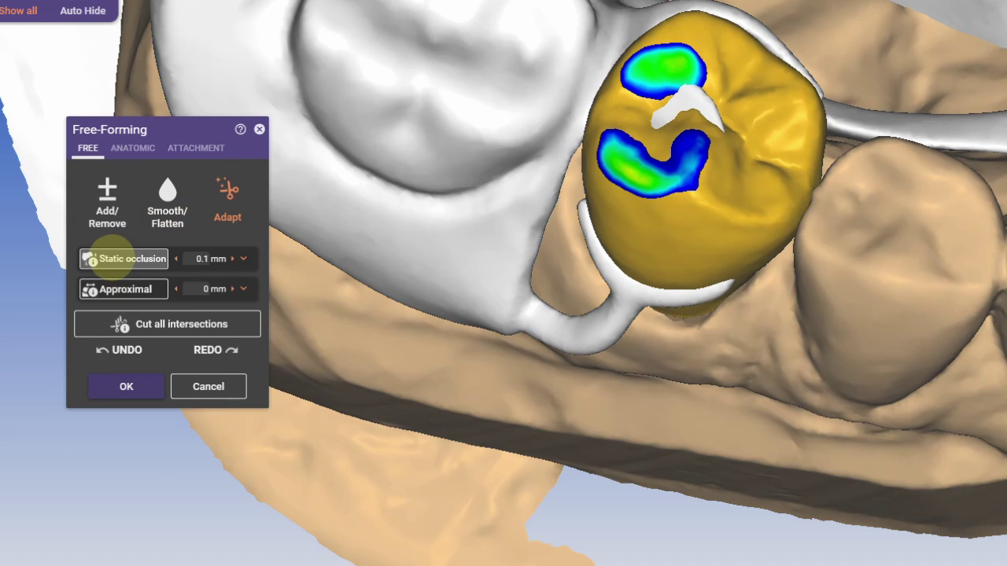
left_click(109, 259)
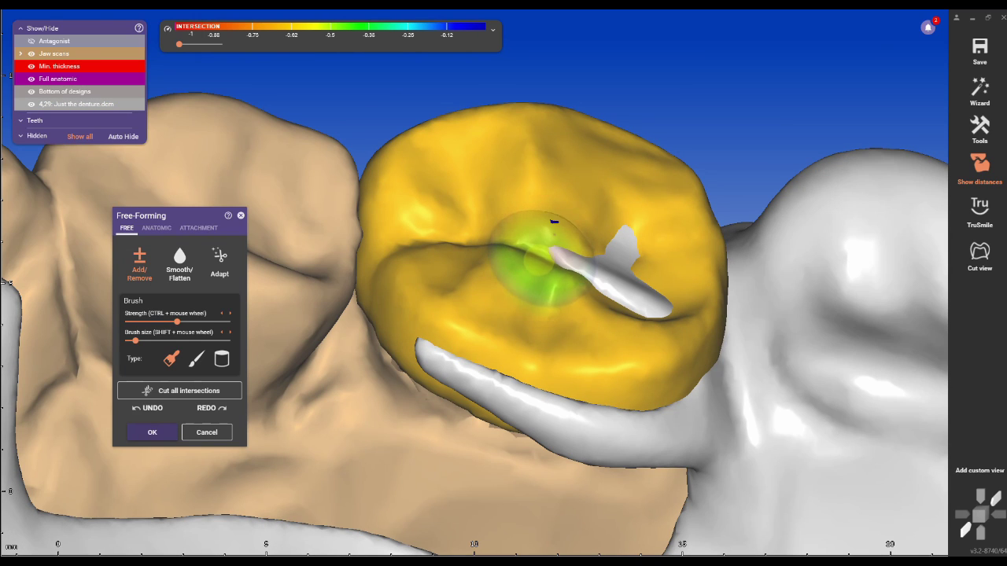
Sculpt the crown's occlusal surface around the denture rest with Add/Remove brush strokes and switch to anatomic free-forming
left_click(540, 261)
right_click_drag(670, 305, 708, 243)
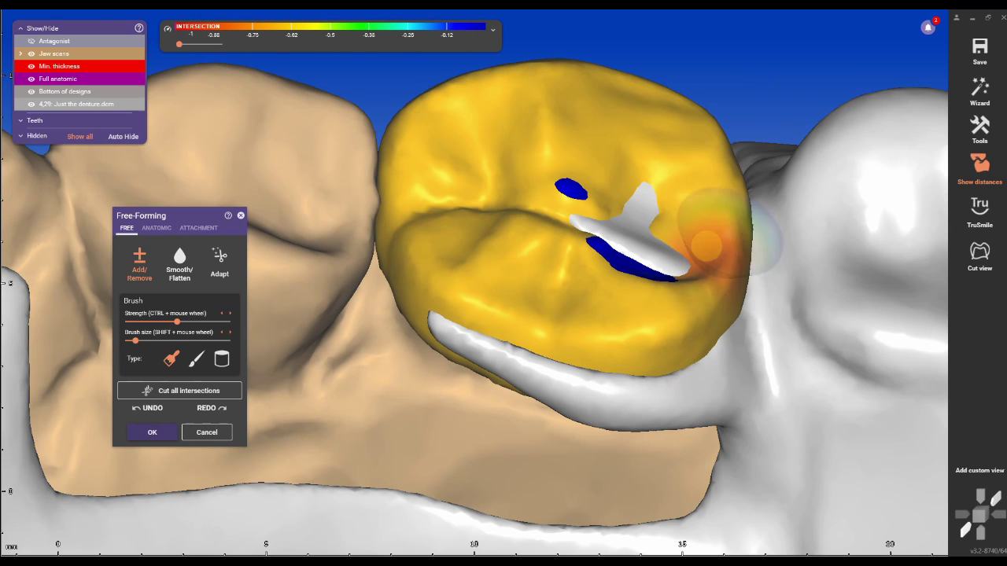
mouse_move(733, 222)
left_mouse_down()
mouse_move(759, 202)
mouse_move(715, 176)
mouse_move(734, 208)
mouse_move(732, 276)
mouse_move(717, 260)
left_mouse_up()
mouse_move(615, 213)
left_mouse_down()
mouse_move(612, 169)
mouse_move(602, 173)
mouse_move(616, 157)
mouse_move(667, 181)
left_mouse_up()
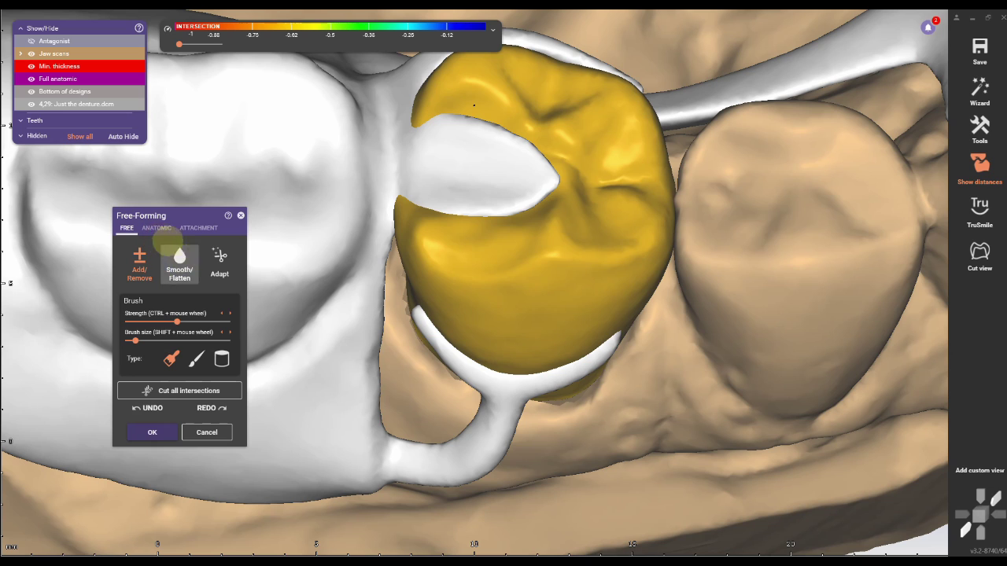
left_click(157, 228)
left_click(210, 265)
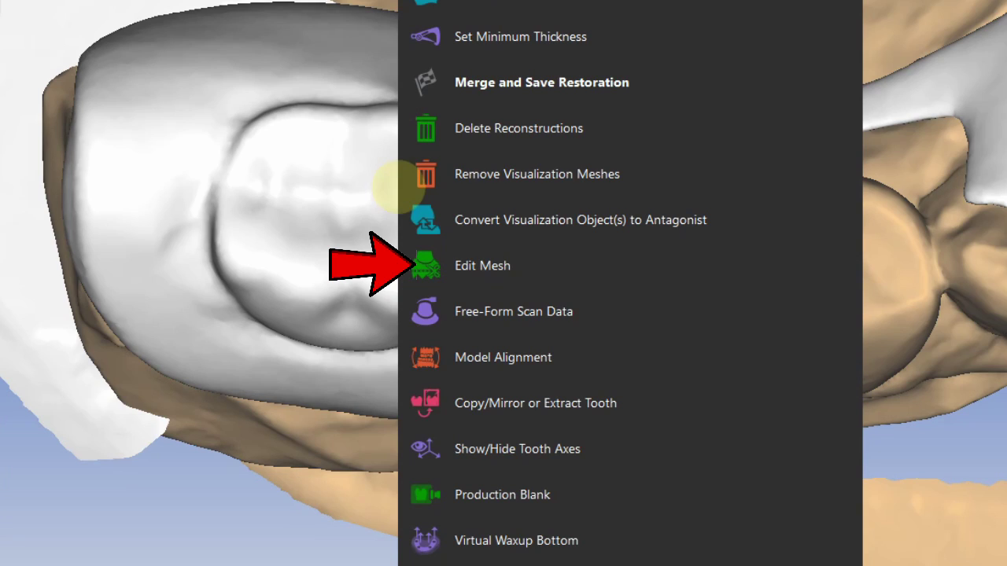
Edit the denture mesh by outlining the clasps and rest at tooth 29, inverting the selection and deleting the remaining denture
left_click(588, 269)
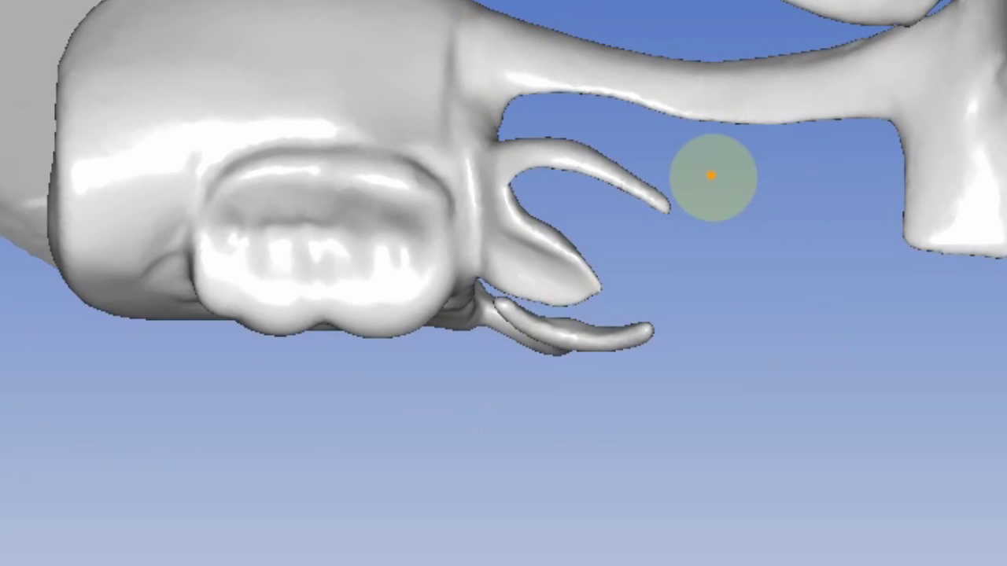
left_click_drag(708, 175, 559, 123)
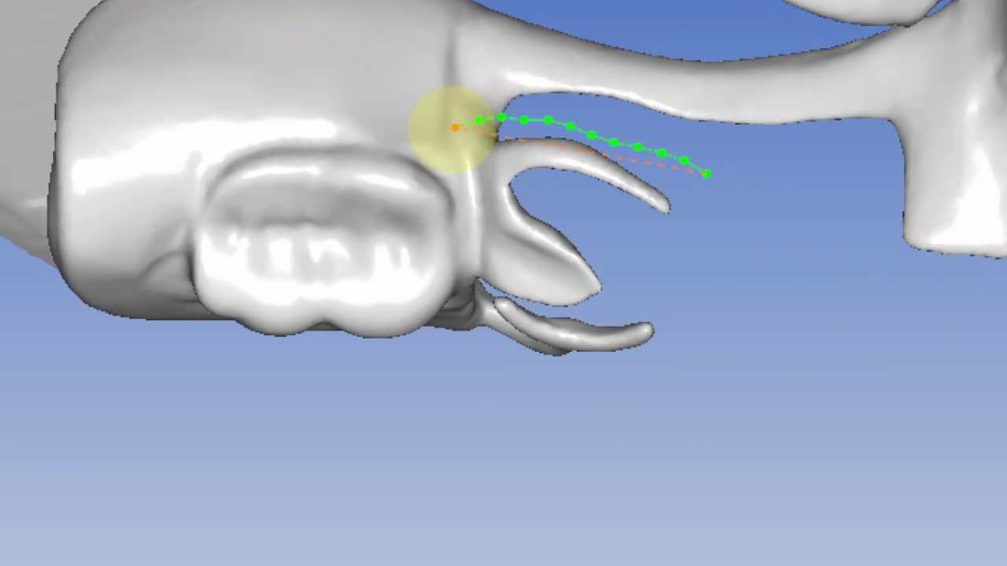
mouse_move(425, 166)
left_mouse_down()
mouse_move(417, 353)
mouse_move(528, 416)
mouse_move(686, 403)
mouse_move(710, 198)
mouse_move(703, 173)
left_mouse_up()
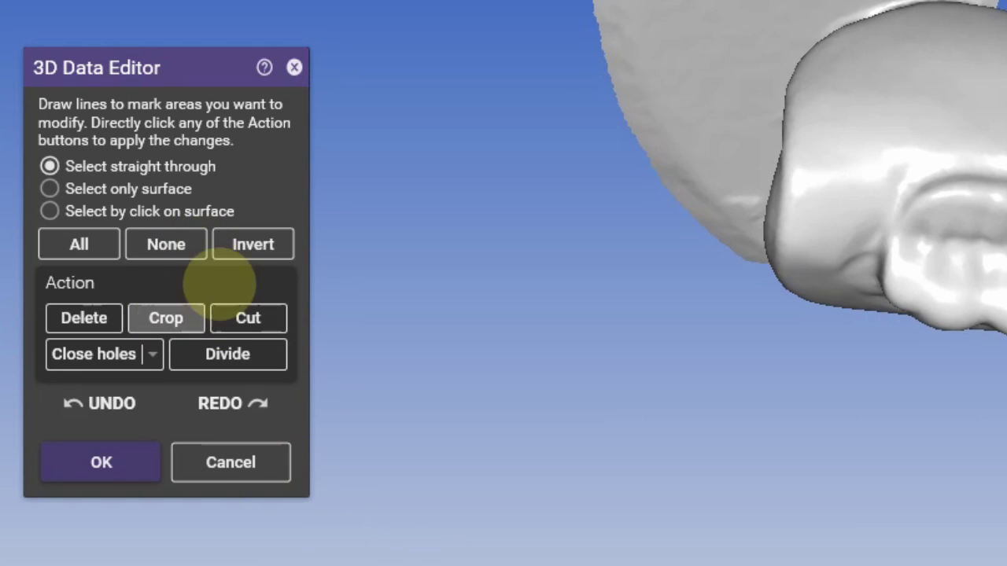
left_click(252, 245)
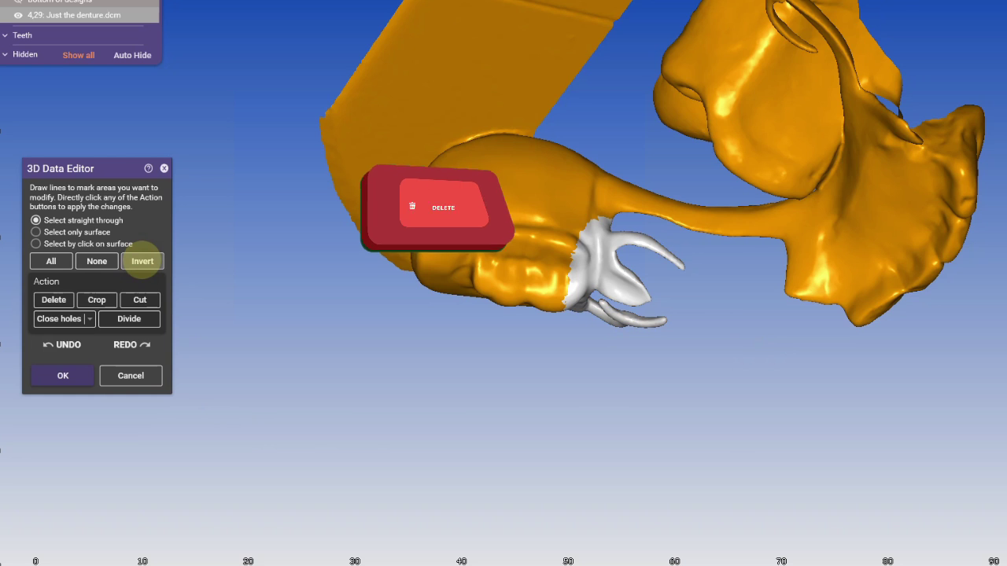
key("Delete")
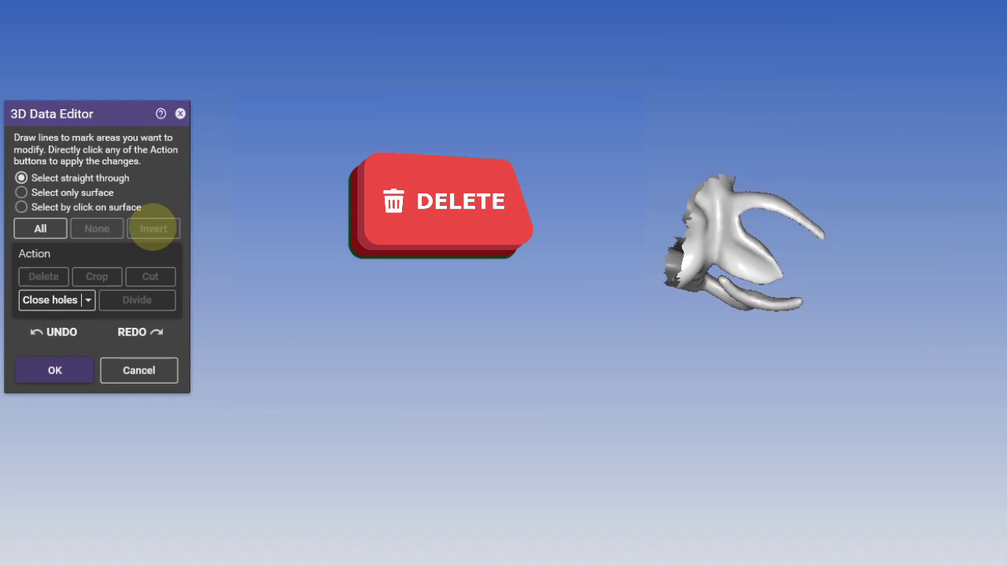
right_click_drag(744, 292, 785, 224)
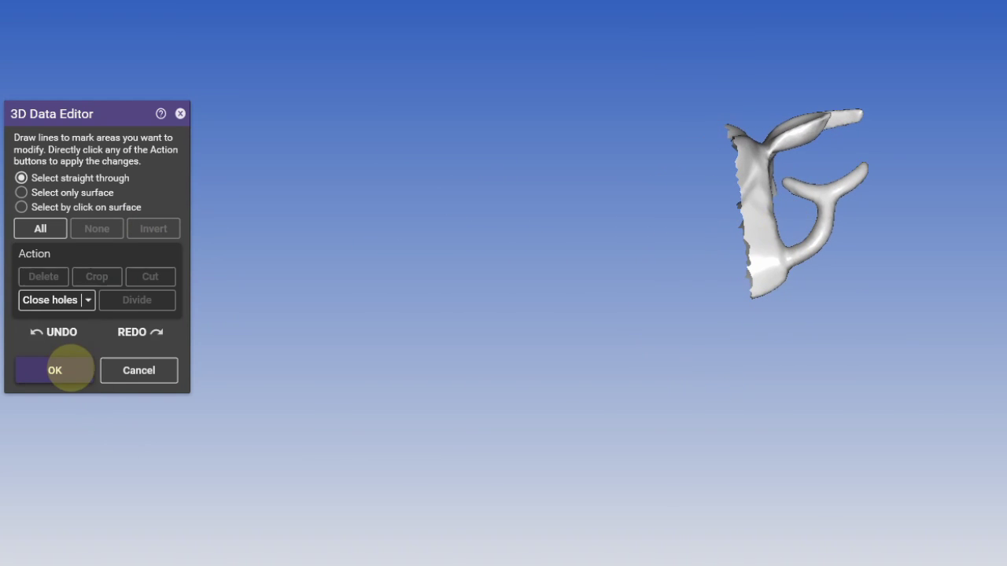
left_click(55, 370)
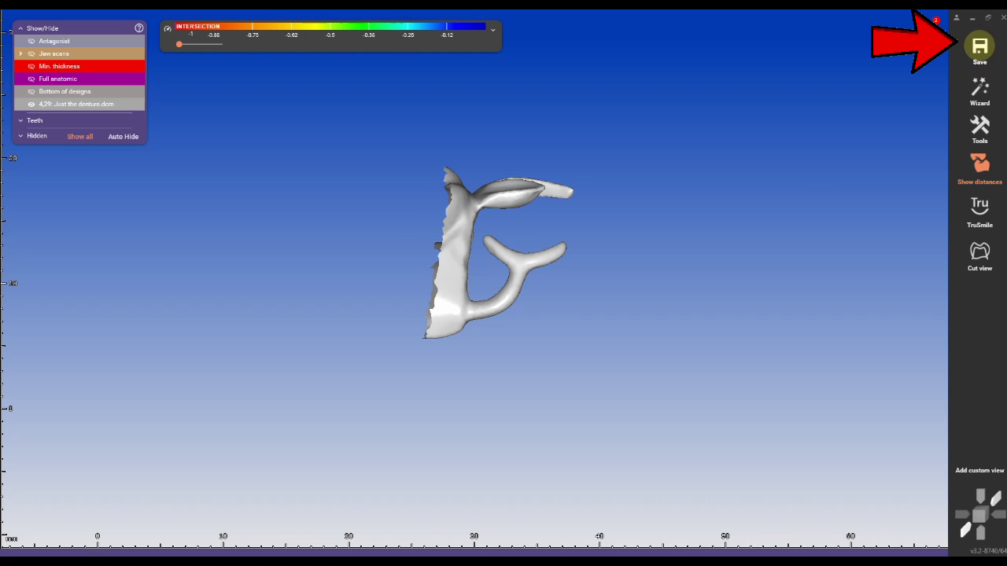
Export the scene to a mesh file with only the trimmed clasp and rest piece visible
left_click(979, 46)
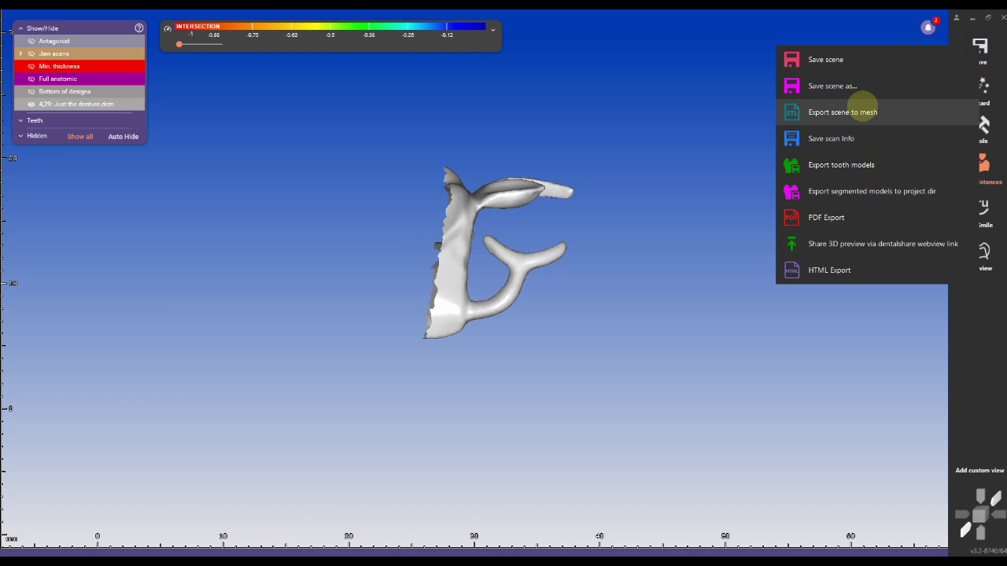
left_click(866, 102)
left_click(453, 334)
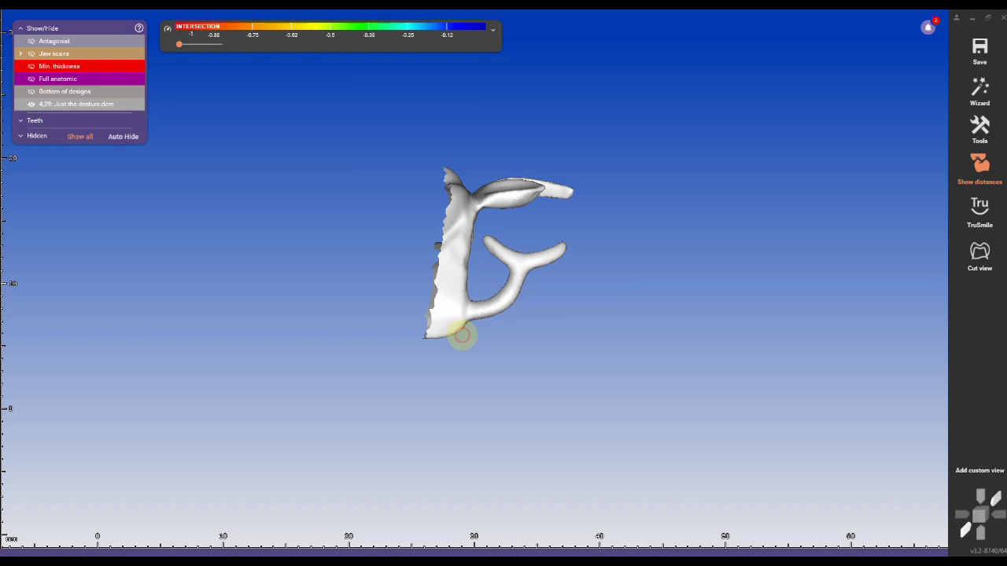
left_click(457, 270)
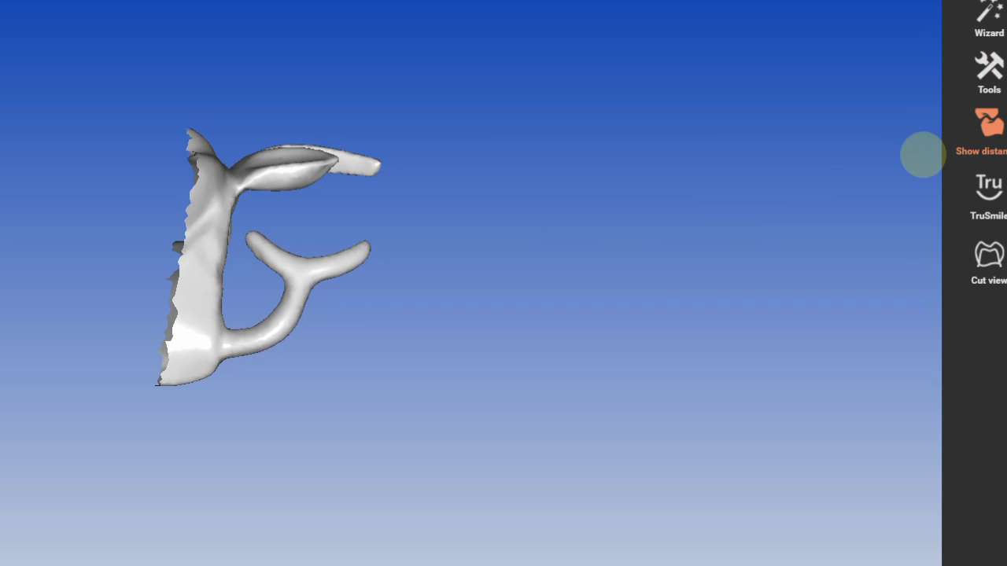
Load Cut A.stl as the antagonist, replacing the existing one and treating the mesh as stored relative to the scan data
left_click(989, 73)
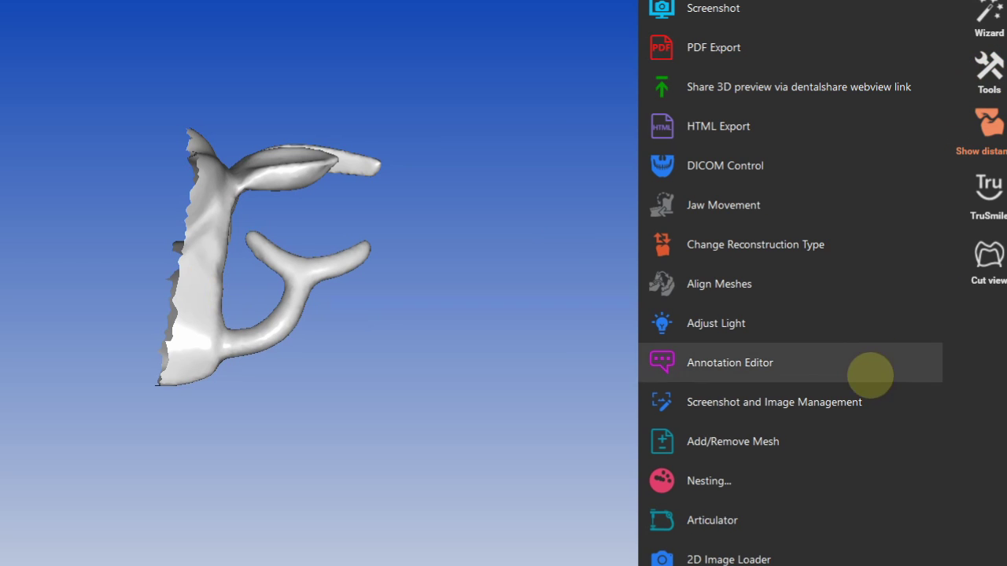
left_click(688, 443)
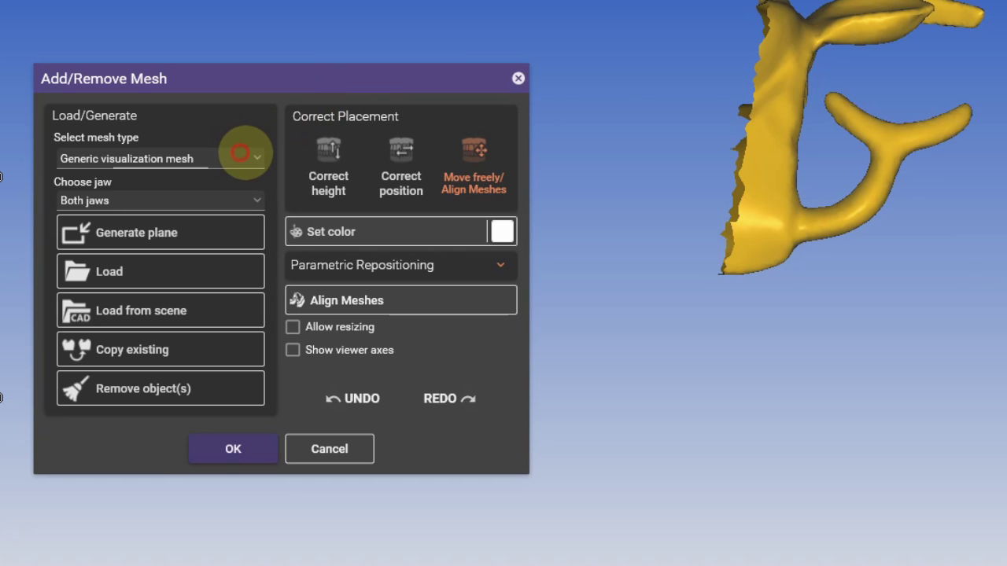
left_click(143, 272)
scroll(213, 259, "up", 1)
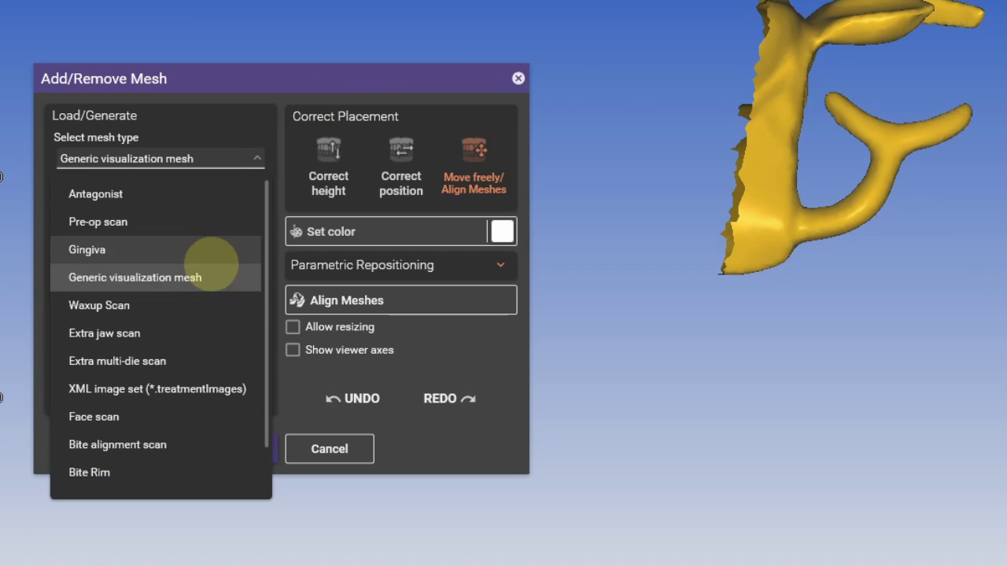
left_click(89, 191)
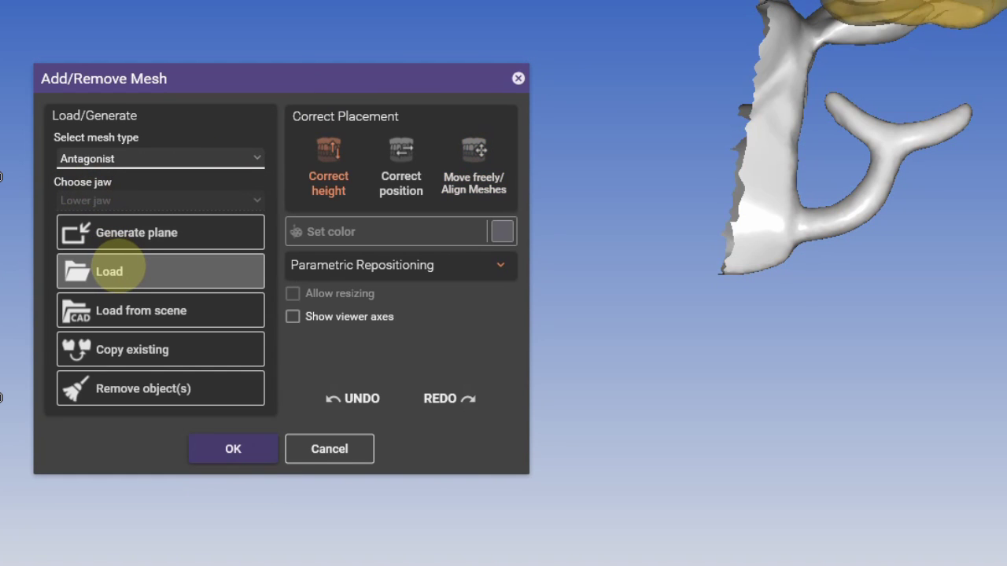
left_click(110, 271)
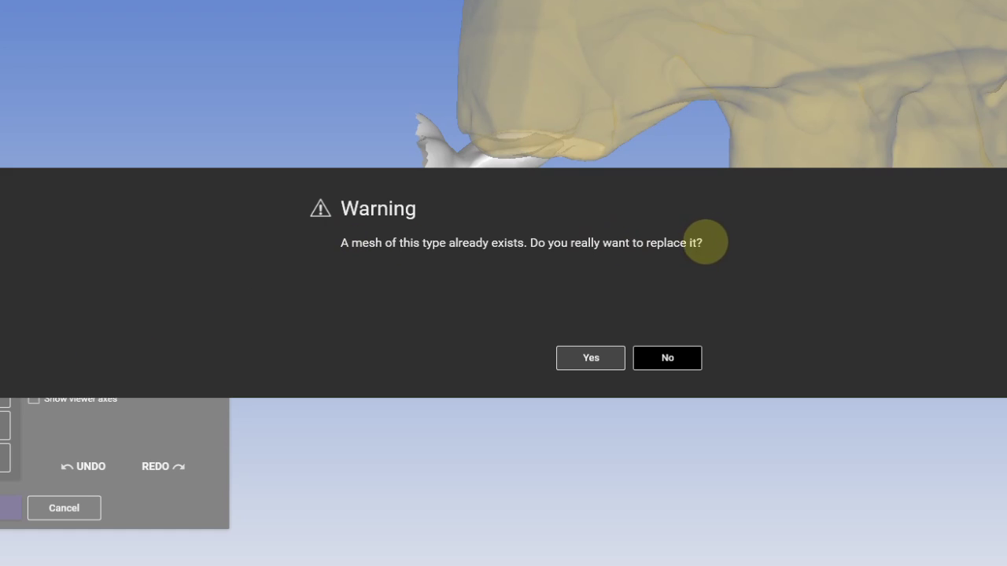
left_click(589, 359)
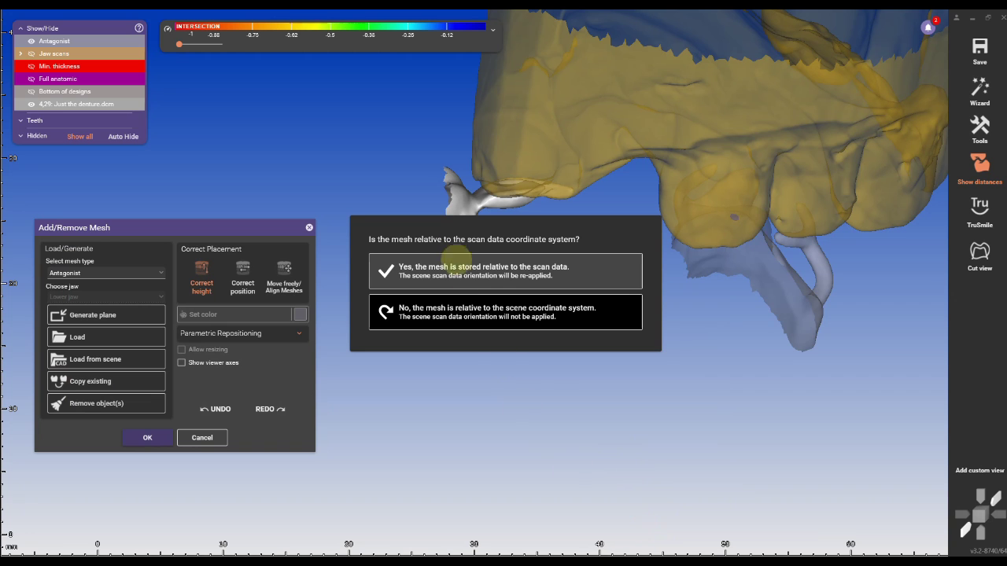
left_click(452, 267)
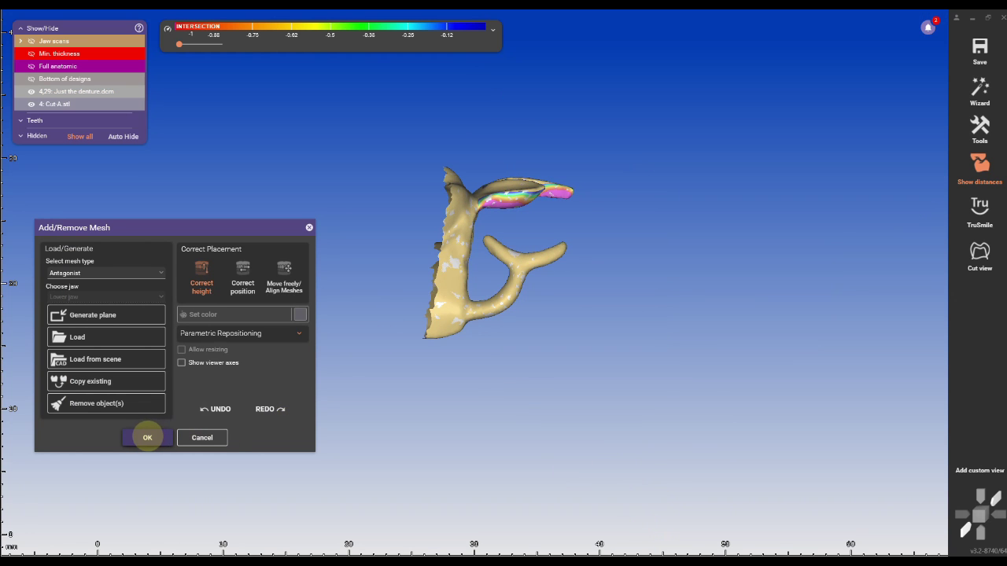
left_click(147, 437)
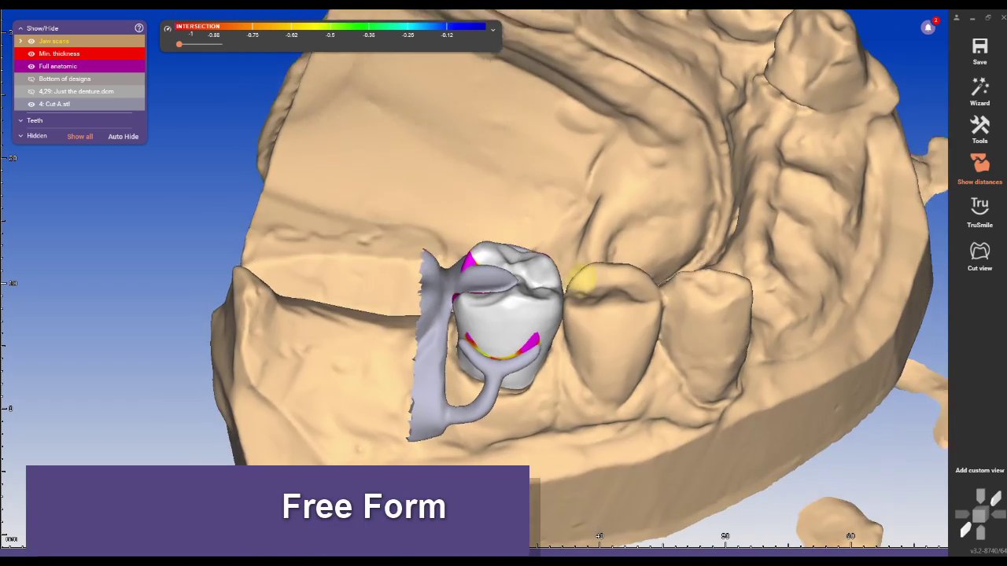
Adapt the tooth 29 crown to the Cut A.stl antagonist in Free-Forming with 0.1 mm static occlusion and 0 mm approximal distance
right_click_drag(583, 279, 557, 252)
left_click(435, 516)
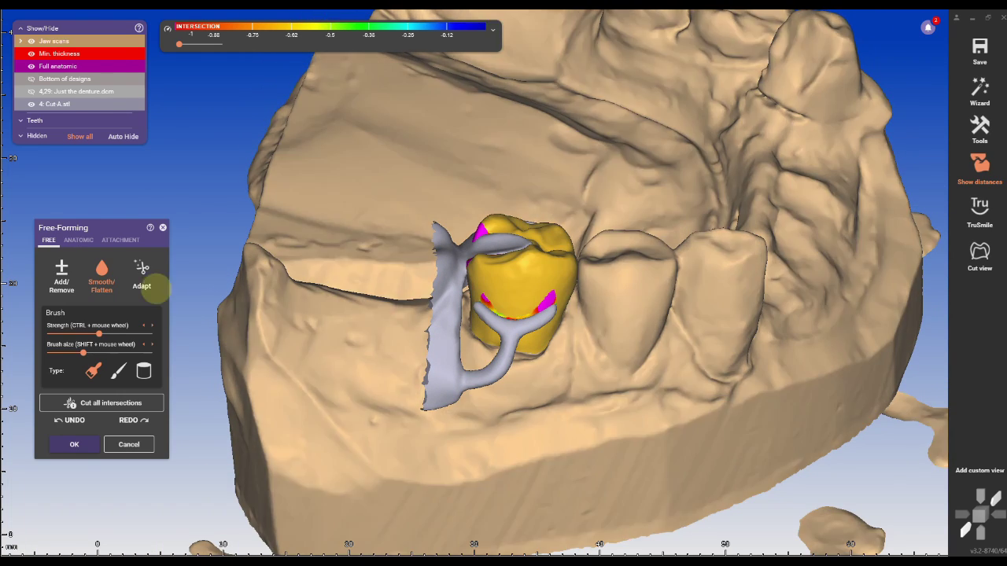
left_click(142, 275)
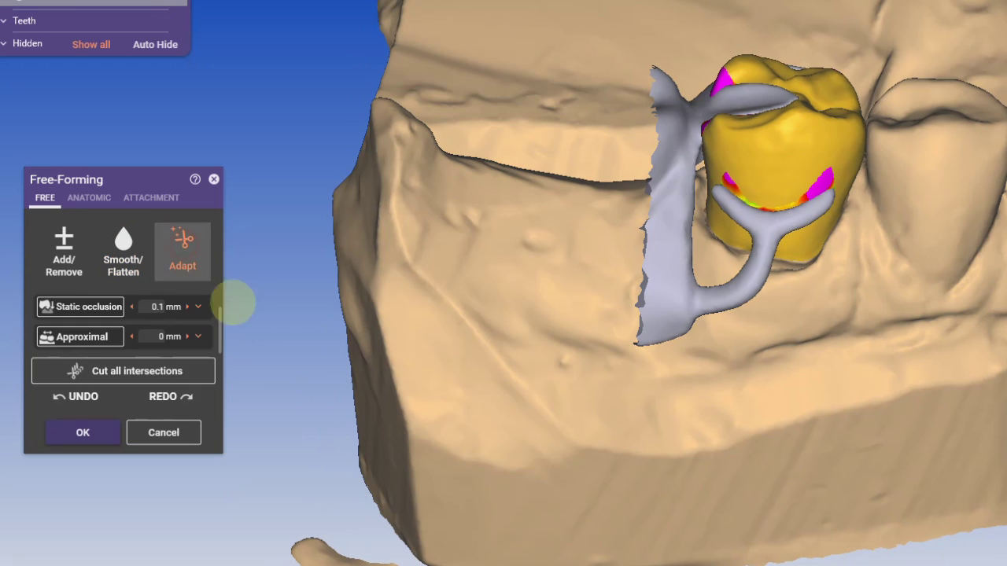
left_click(81, 336)
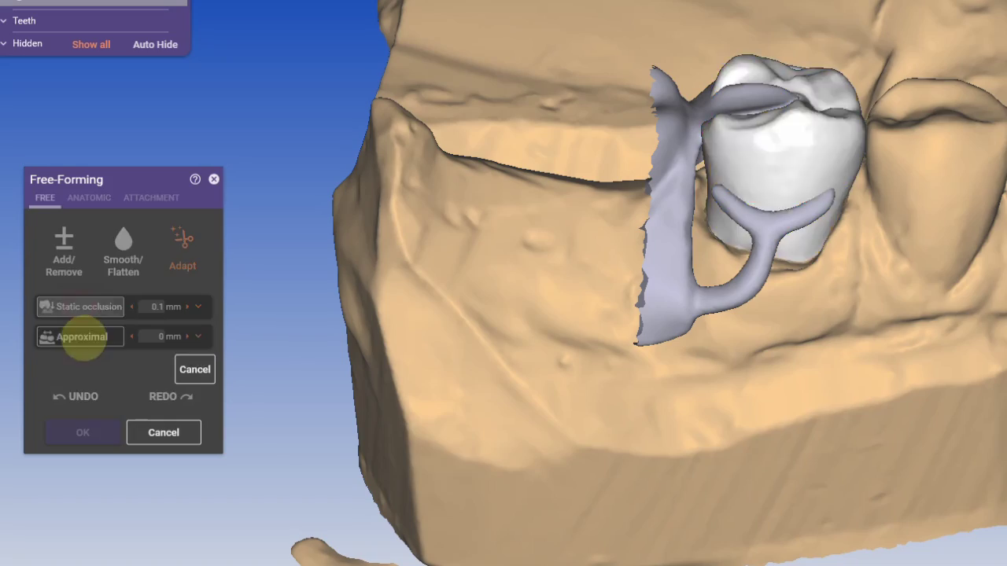
Examine the adapted crown with the Cut A.stl clasp mesh hidden and shown
right_click_drag(621, 391, 586, 403)
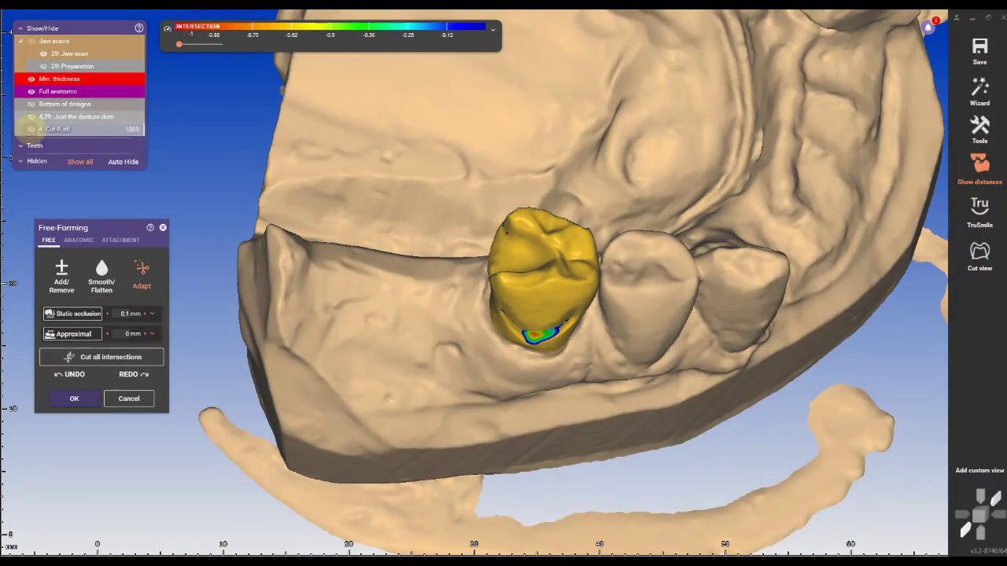
right_click_drag(393, 284, 397, 287)
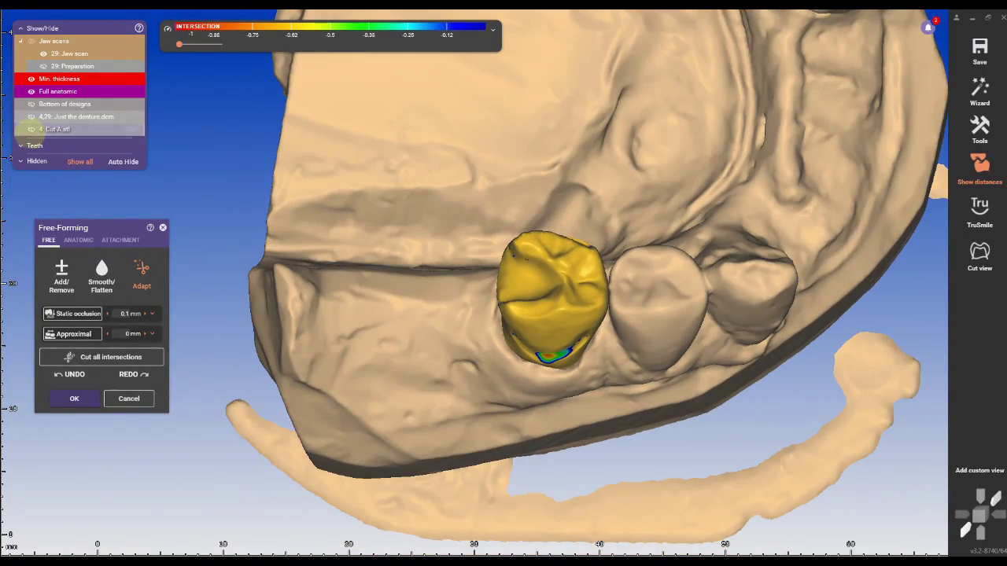
left_click(31, 129)
right_click_drag(660, 383, 667, 379)
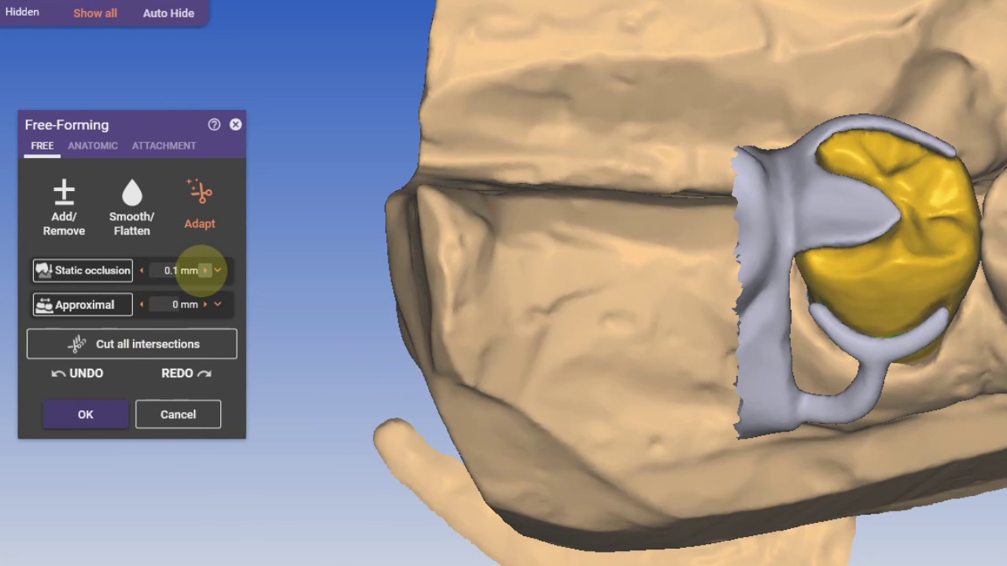
Cut all crown intersections with static occlusion set to 0.12 mm and approximal distance set to 0.04 mm
left_click(204, 270)
left_click(205, 305)
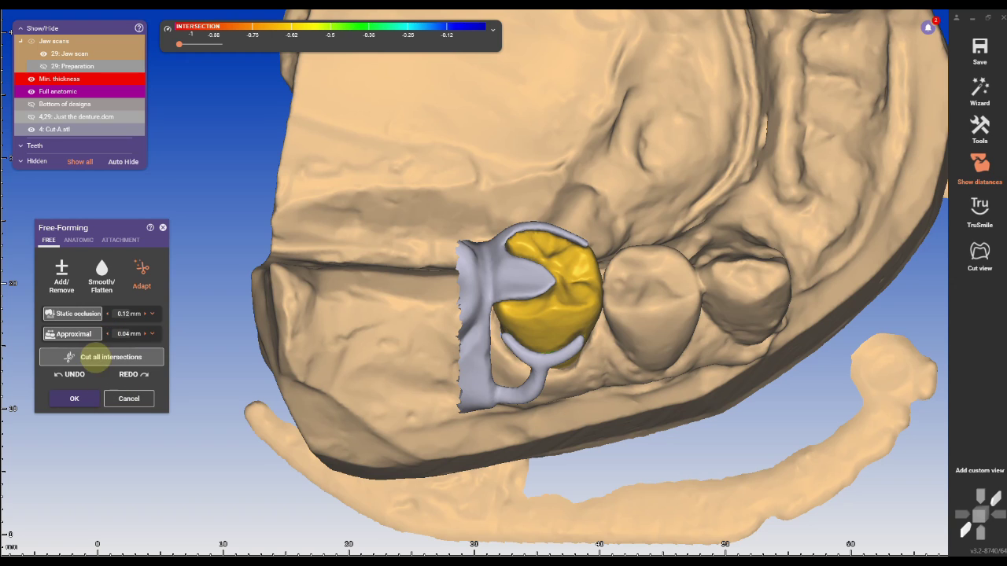
left_click(101, 359)
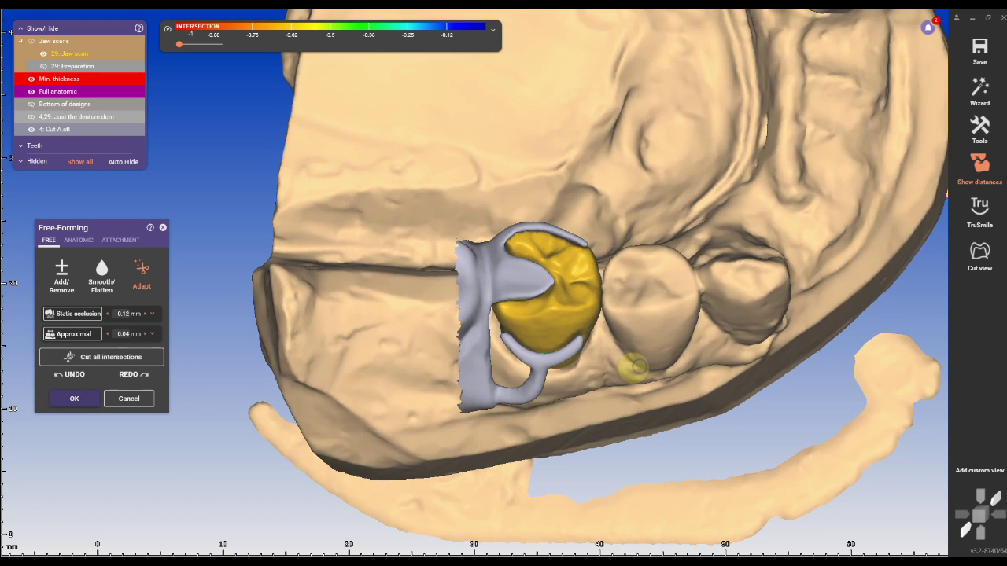
right_click_drag(634, 368, 637, 364)
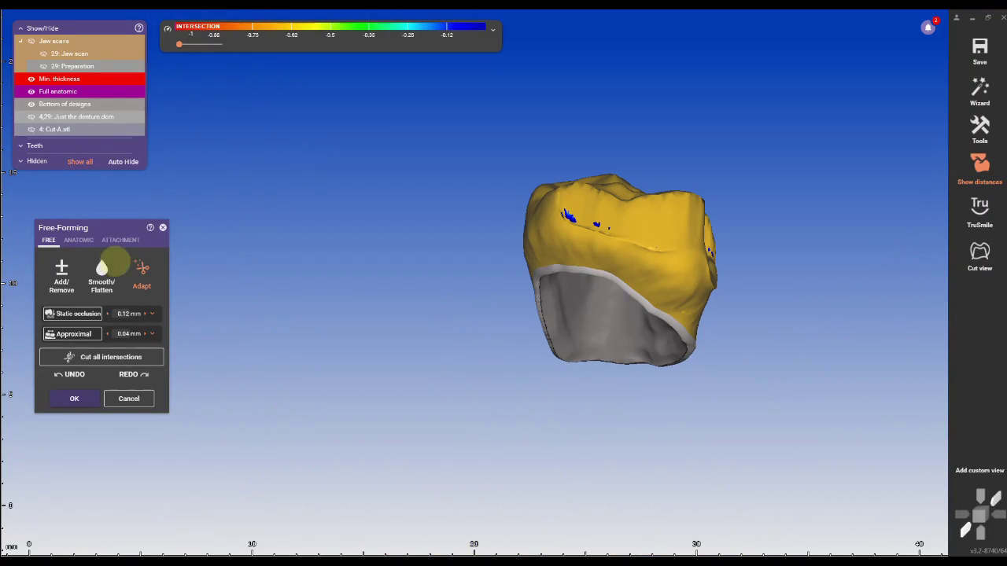
Smooth the crown surface along the clasp contact area with Smooth/Flatten, then show the Cut A.stl mesh to check the fit
left_click(103, 271)
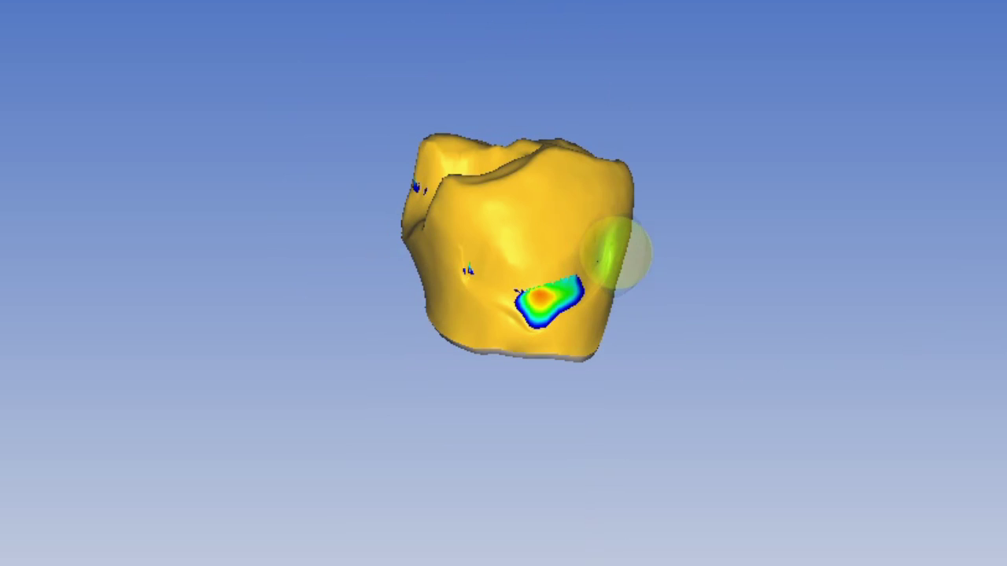
mouse_move(617, 254)
left_mouse_down()
mouse_move(537, 288)
mouse_move(473, 274)
left_mouse_up()
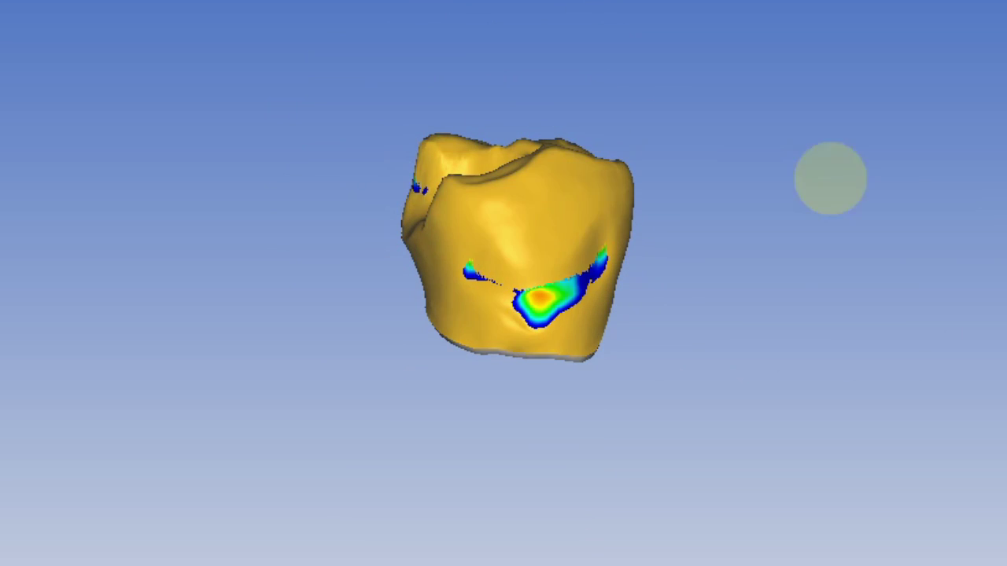
mouse_move(882, 243)
right_mouse_down()
mouse_move(650, 299)
mouse_move(636, 280)
right_mouse_up()
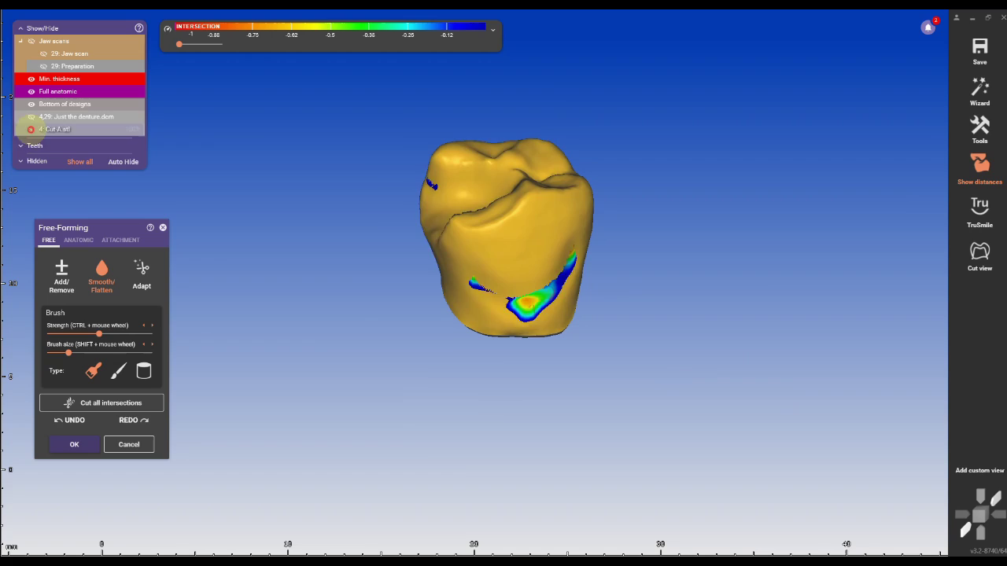
left_click(31, 129)
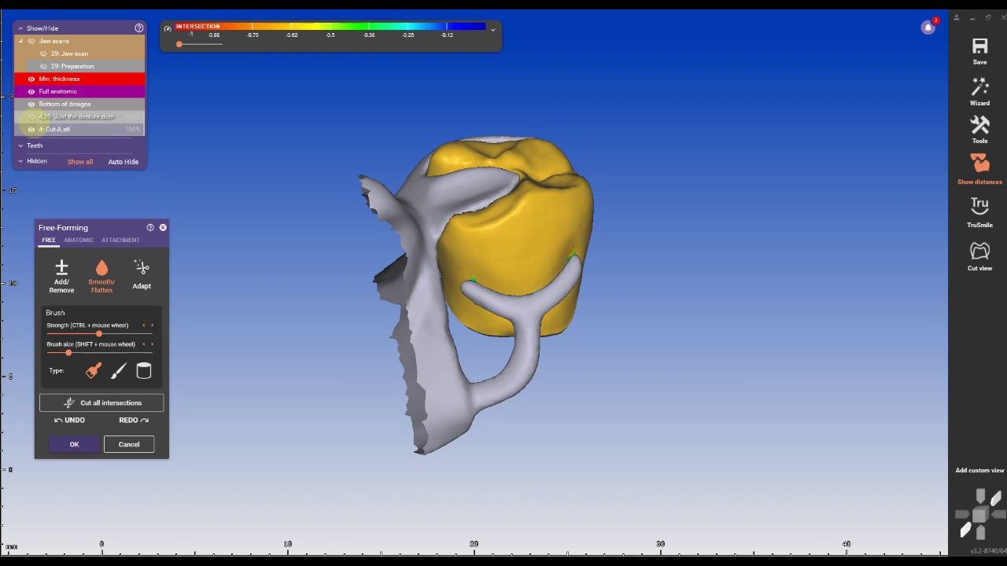
Apply the free-forming changes to the crown, choosing to remove the interferences caused by the material minimum thickness
left_click(74, 444)
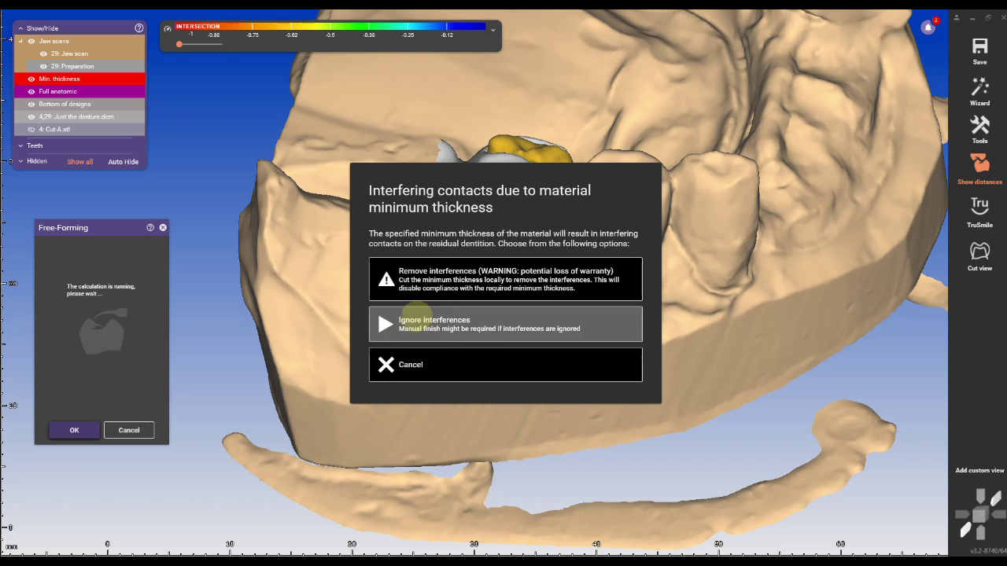
left_click(463, 280)
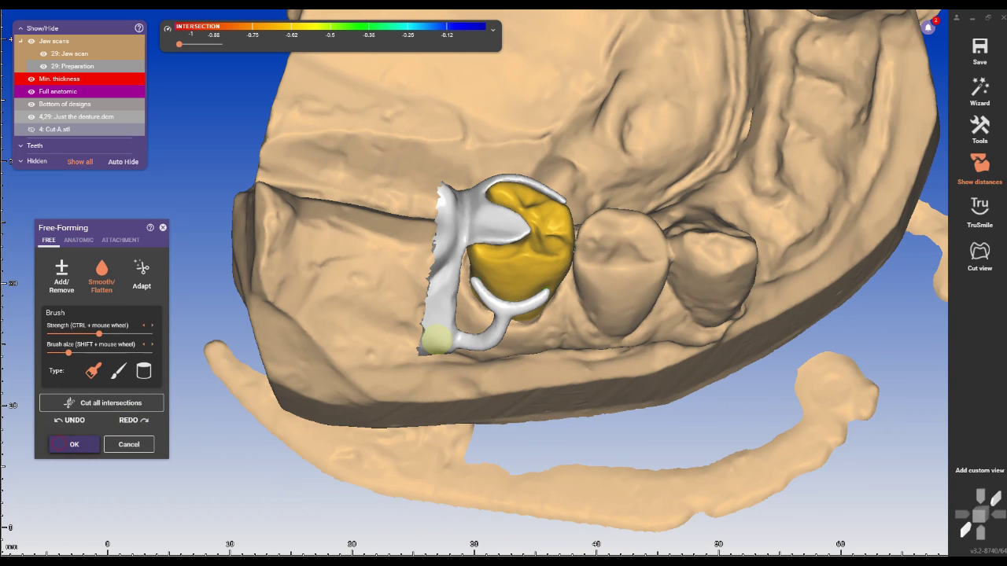
left_click(69, 444)
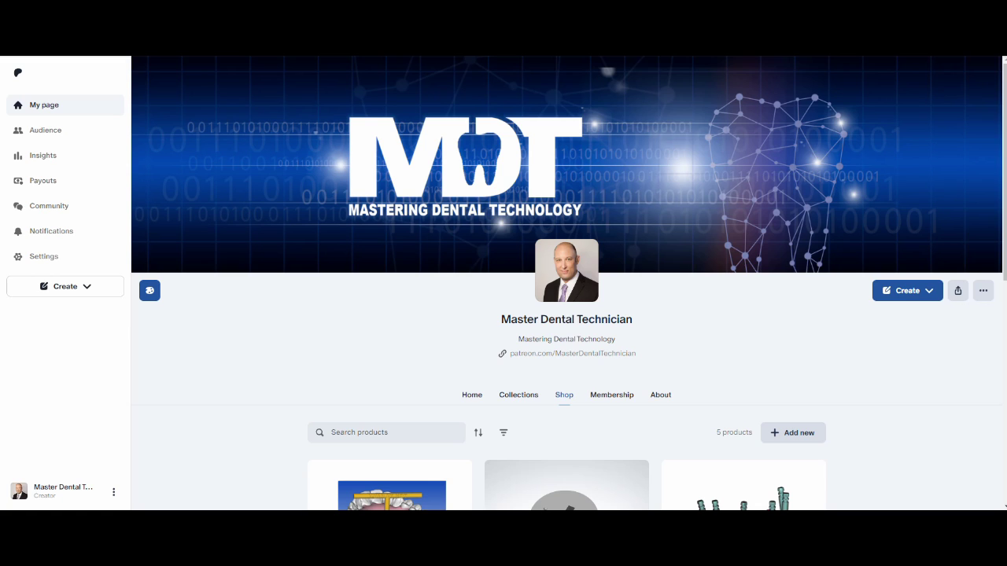
Switch to the Patreon shop and examine the product page of the ExoCad Implant retained Trilor bar PDF, then return to the shop
scroll(567, 315, "down", 4)
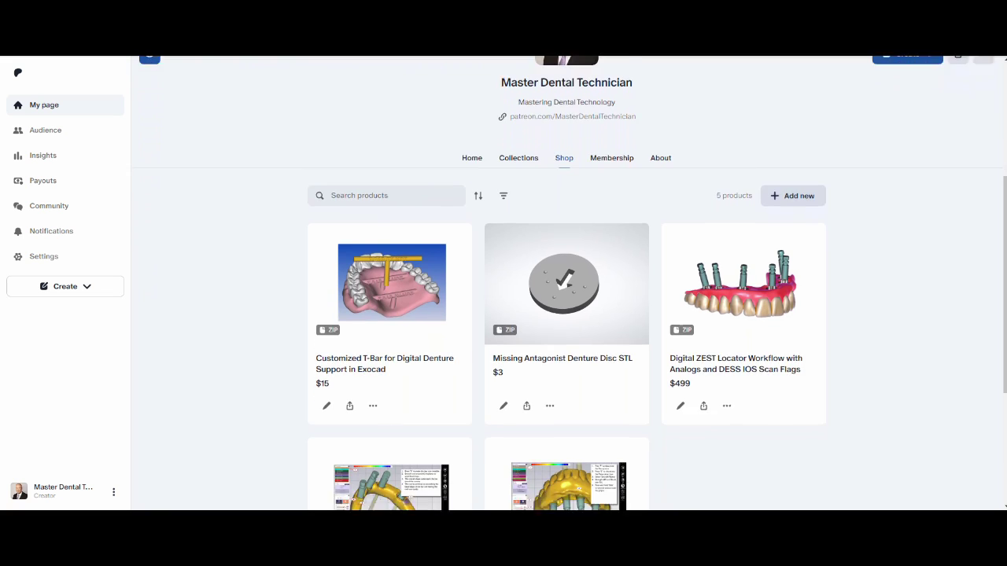
scroll(567, 315, "down", 1)
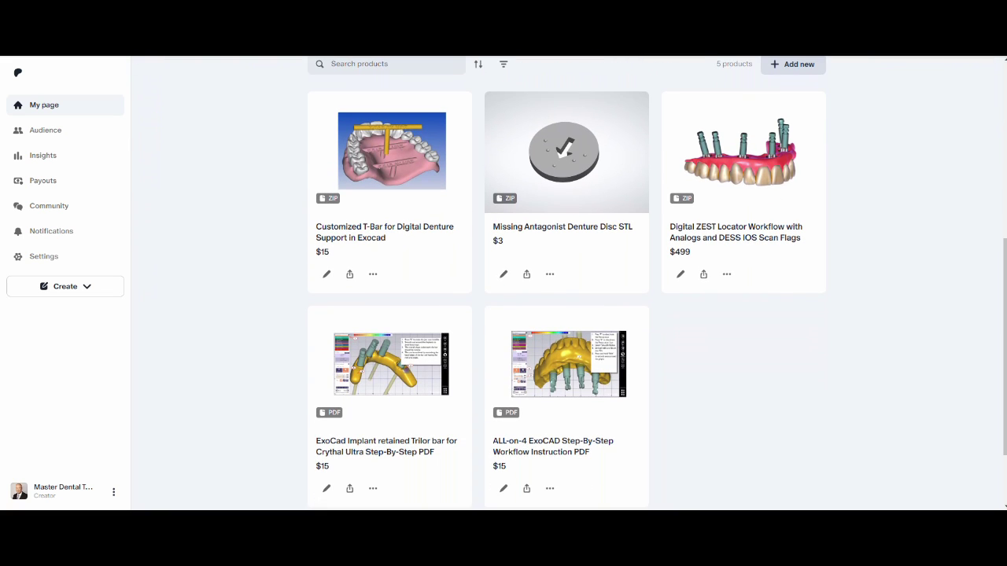
scroll(566, 315, "down", 1)
left_click(392, 357)
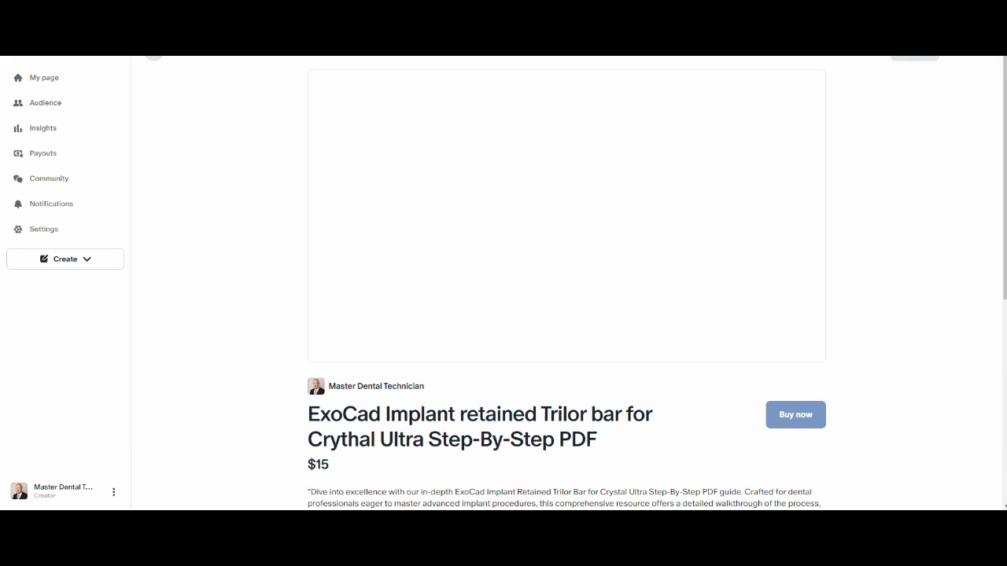
scroll(567, 283, "down", 4)
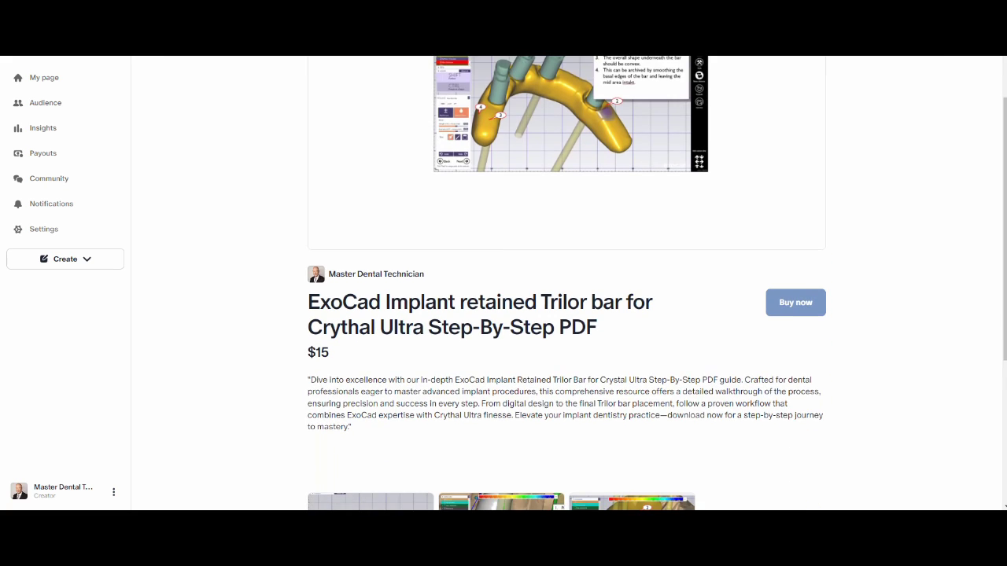
scroll(566, 314, "down", 1)
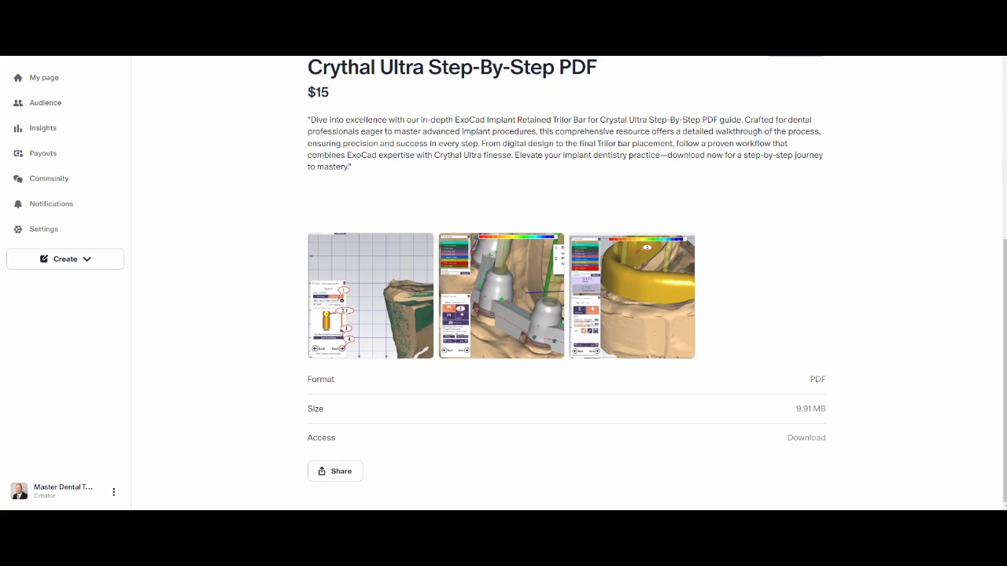
key("alt+Left")
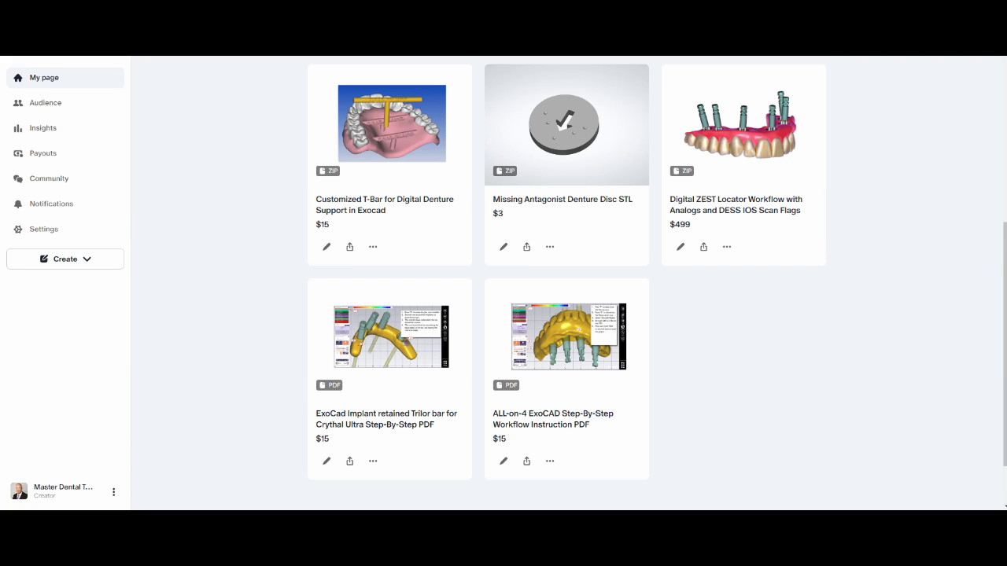
Examine the Digital ZEST Locator Workflow product's description and enlarge its first preview image
left_click(735, 205)
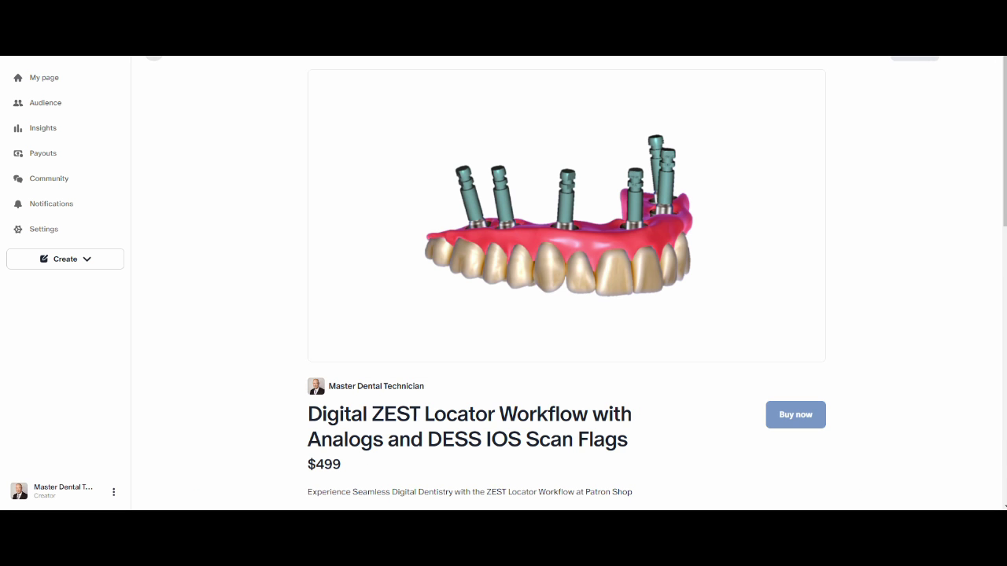
scroll(566, 283, "down", 6)
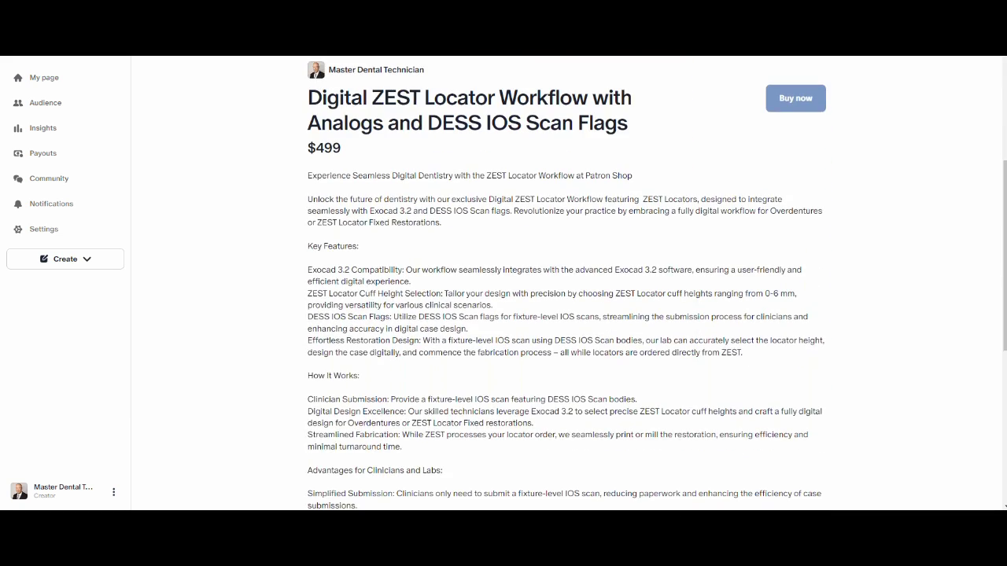
scroll(566, 283, "down", 3)
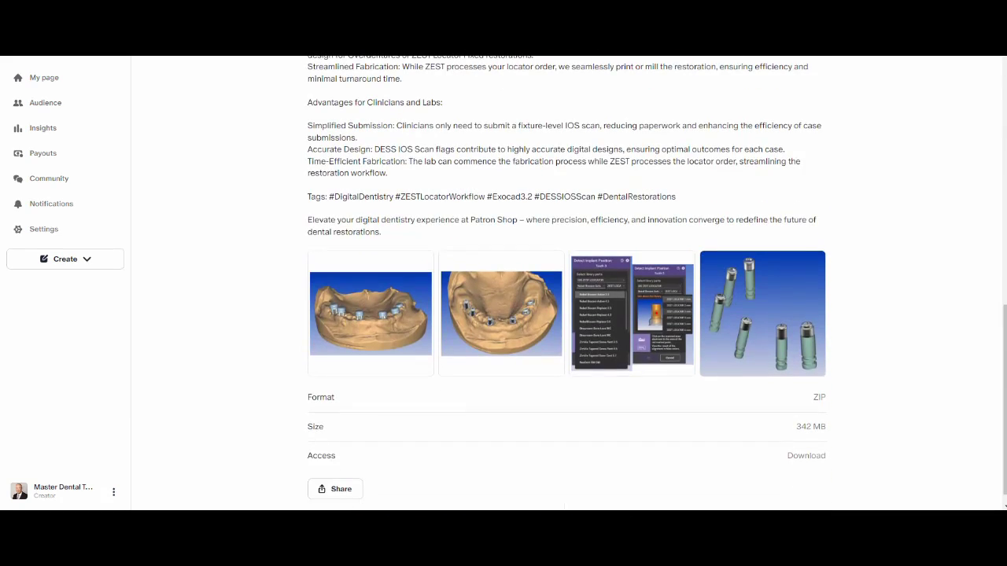
left_click(370, 314)
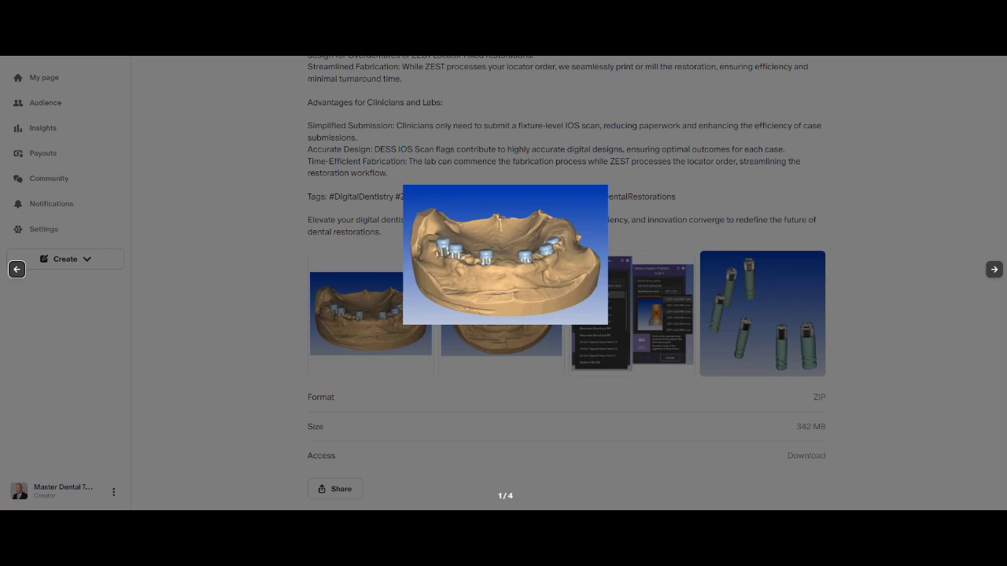